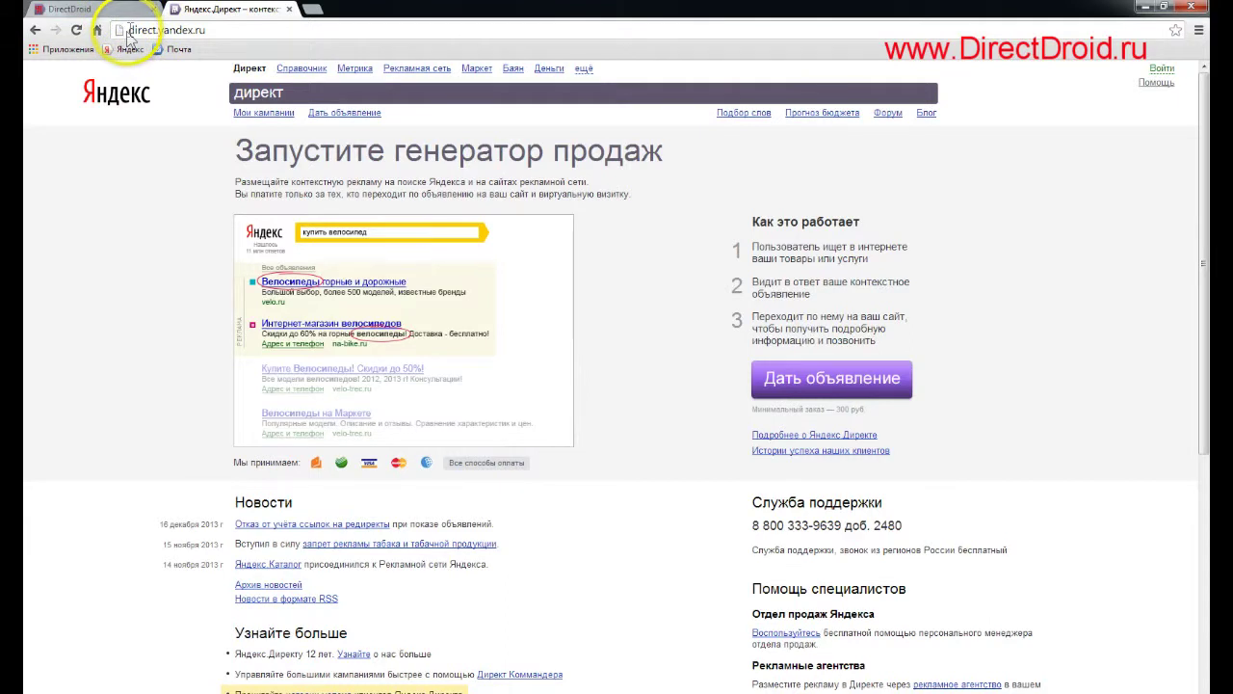
- Switch to the direct.yandex.ru browser tab to show the Yandex Direct home page
left_click(169, 30)
- Sign in to Yandex Direct with the saved advertiser login and the account password
left_click(1162, 68)
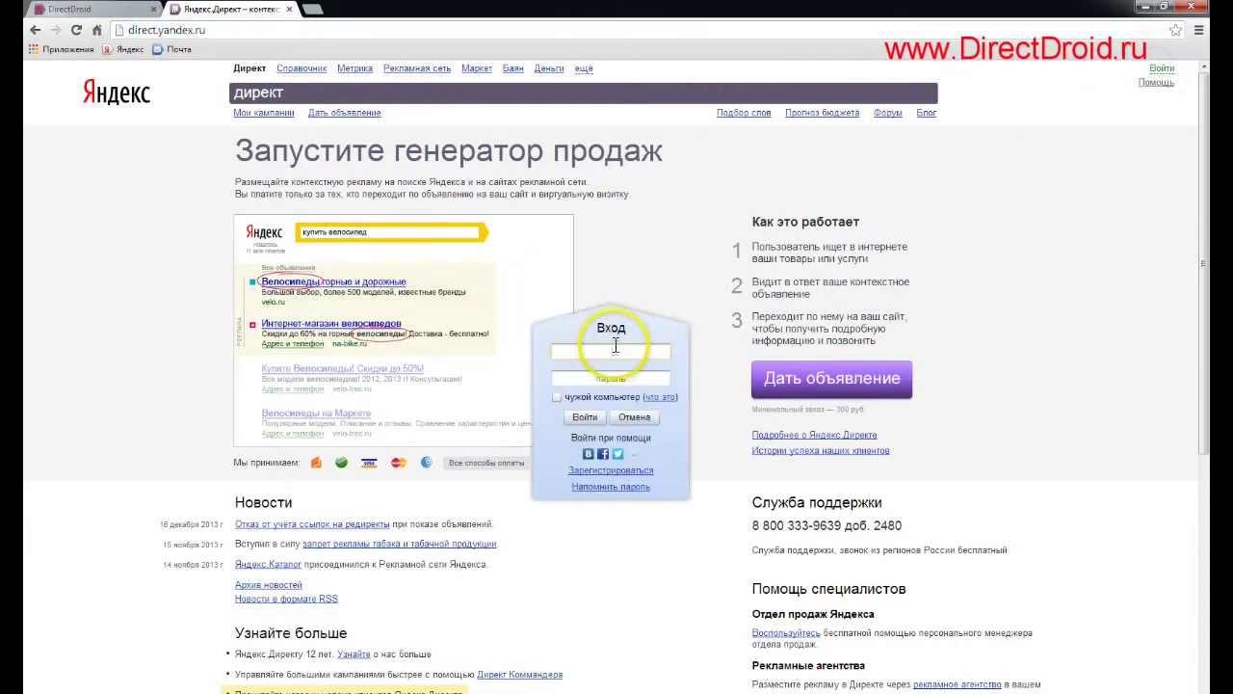
left_click(613, 353)
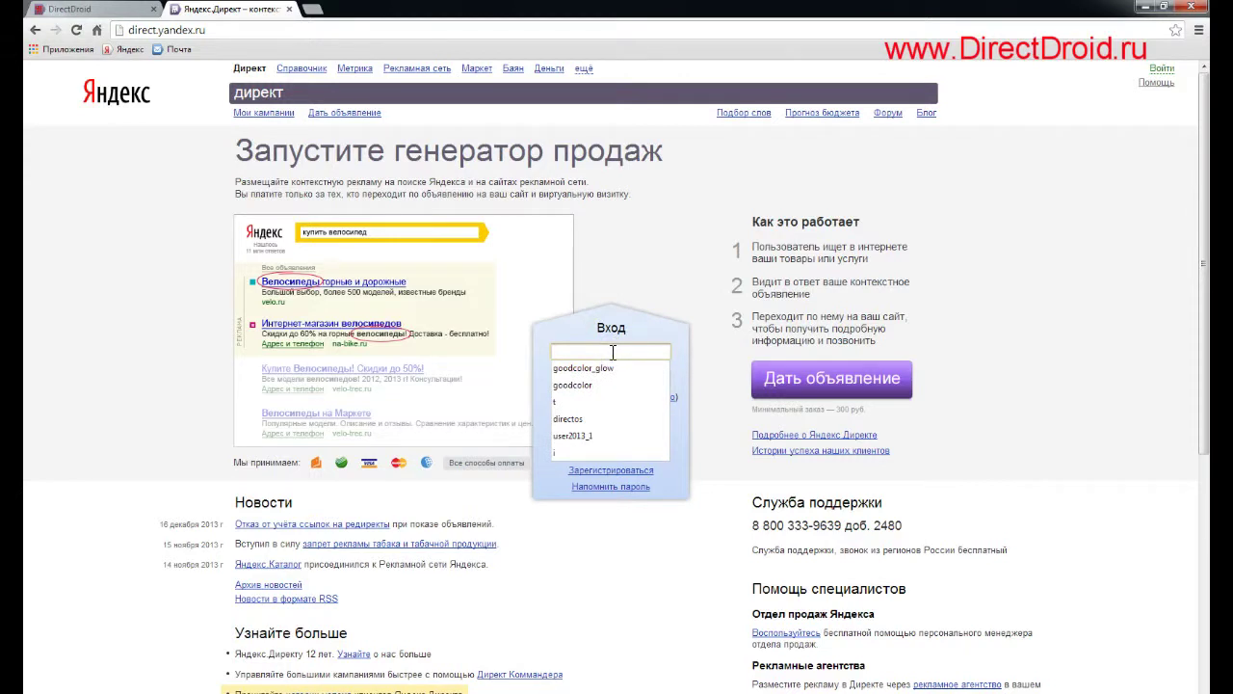
type("direc")
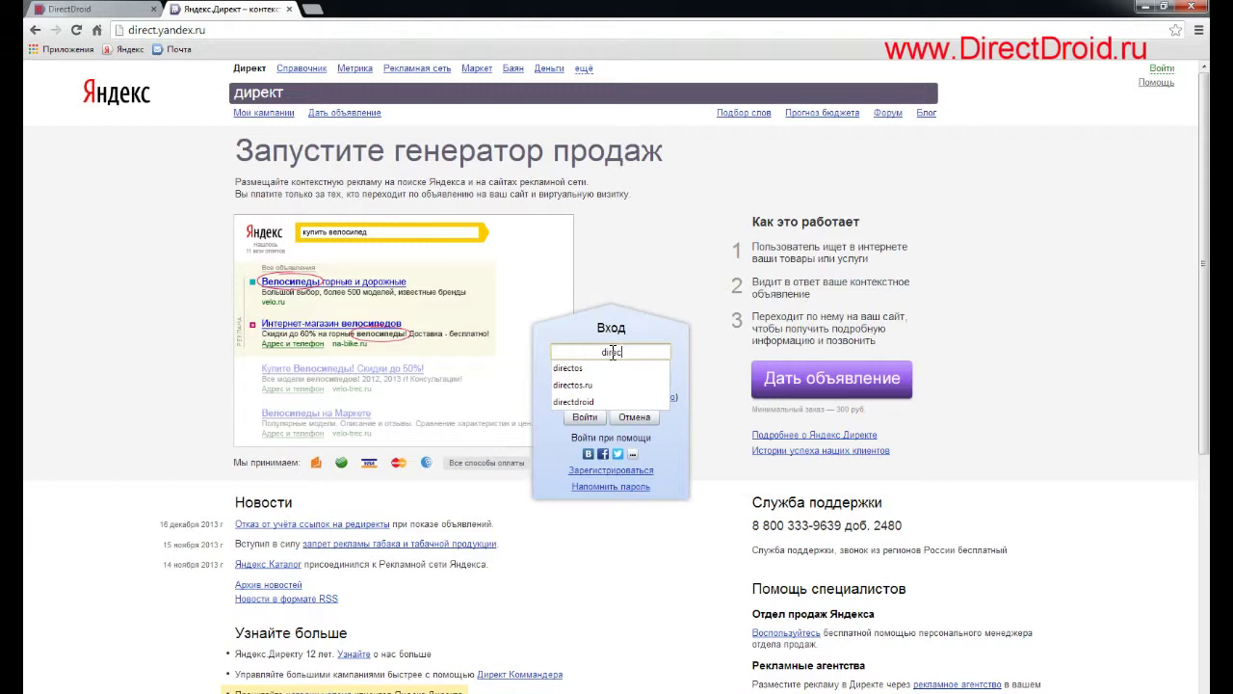
type("tdroid")
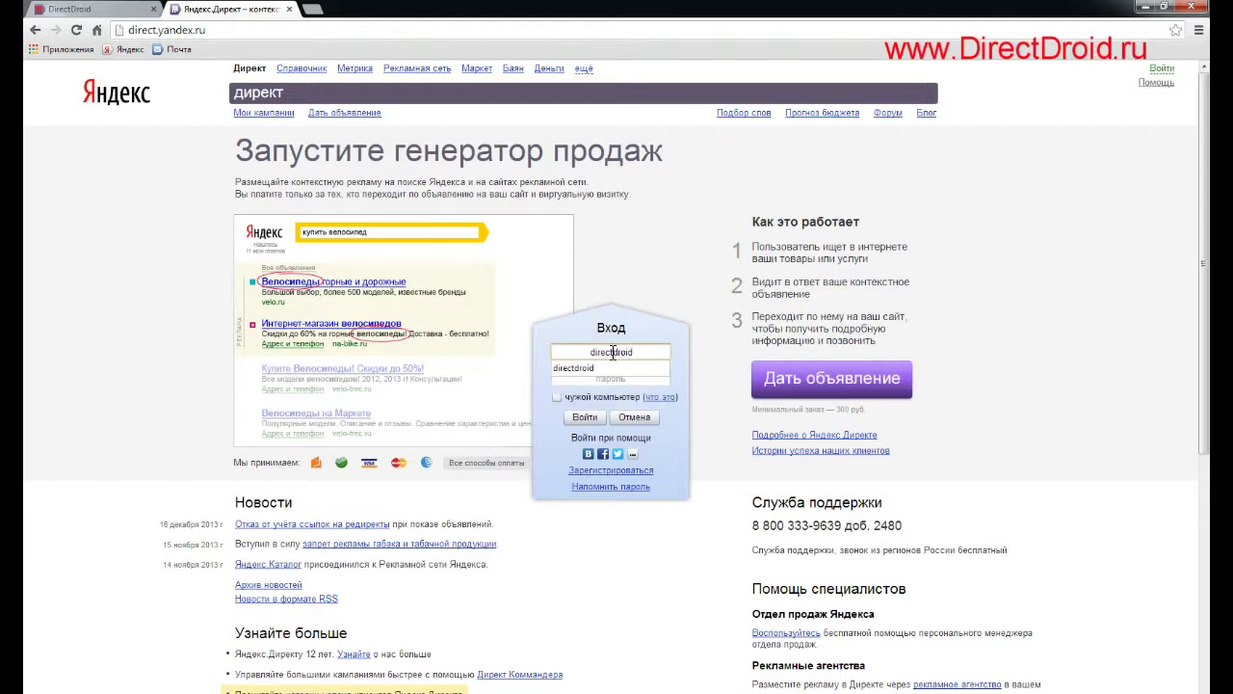
key("Tab")
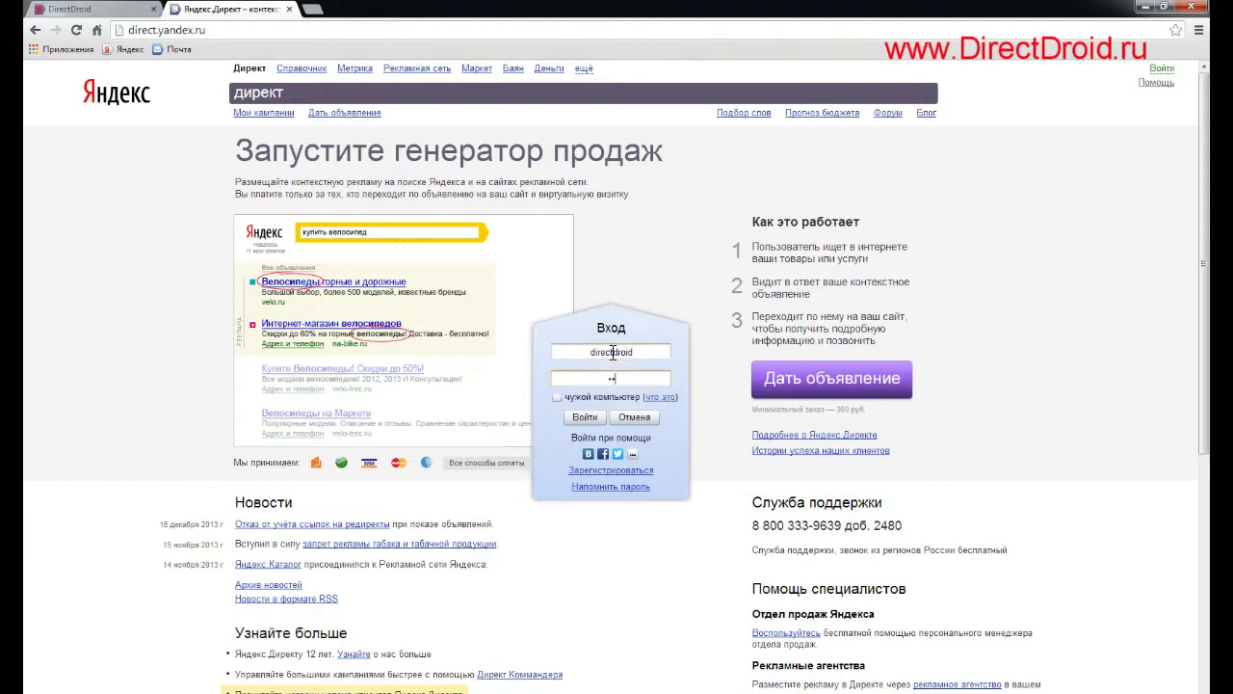
type("••••••••••••")
key("Return")
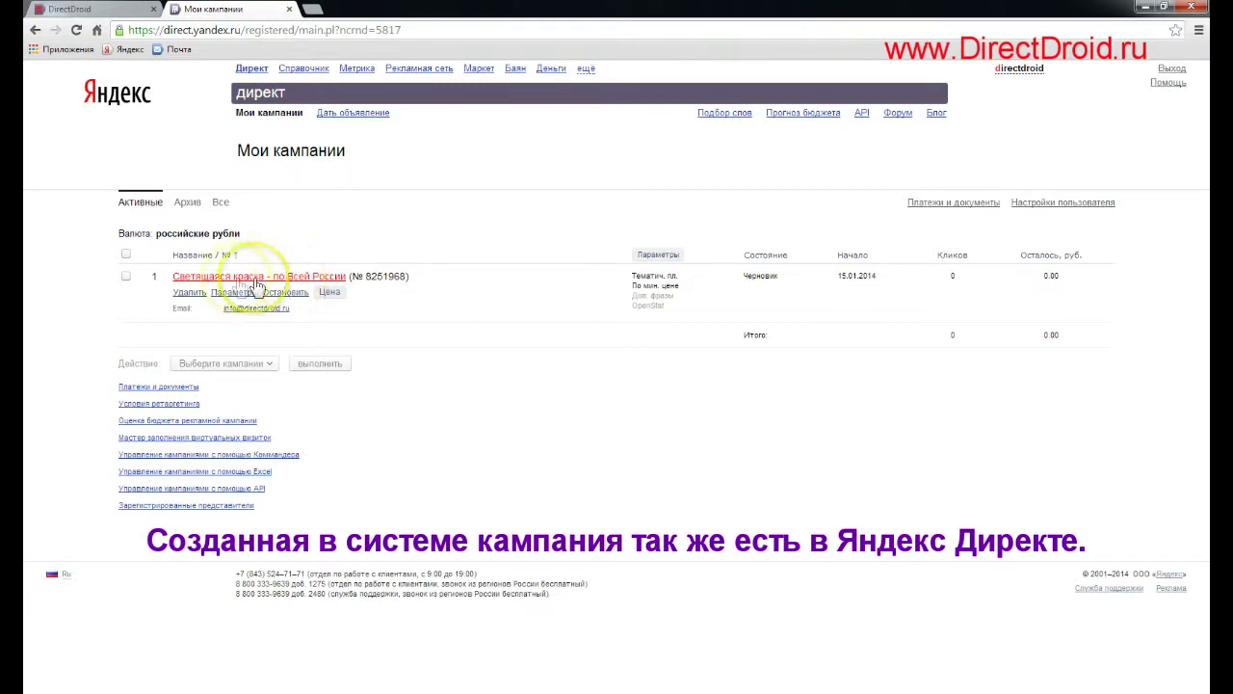
- Verify 'Светящаяся краска - по Всей России' shows 58 draft ads, then return to DirectDroid
left_click(230, 277)
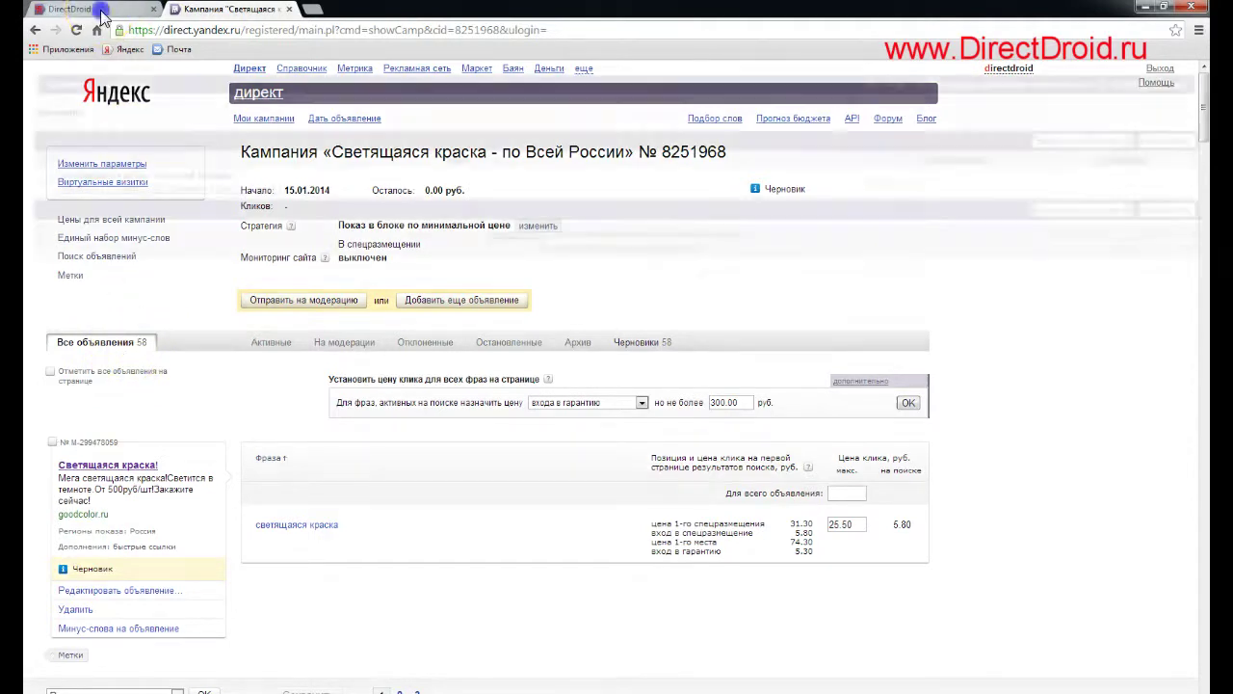
left_click(103, 18)
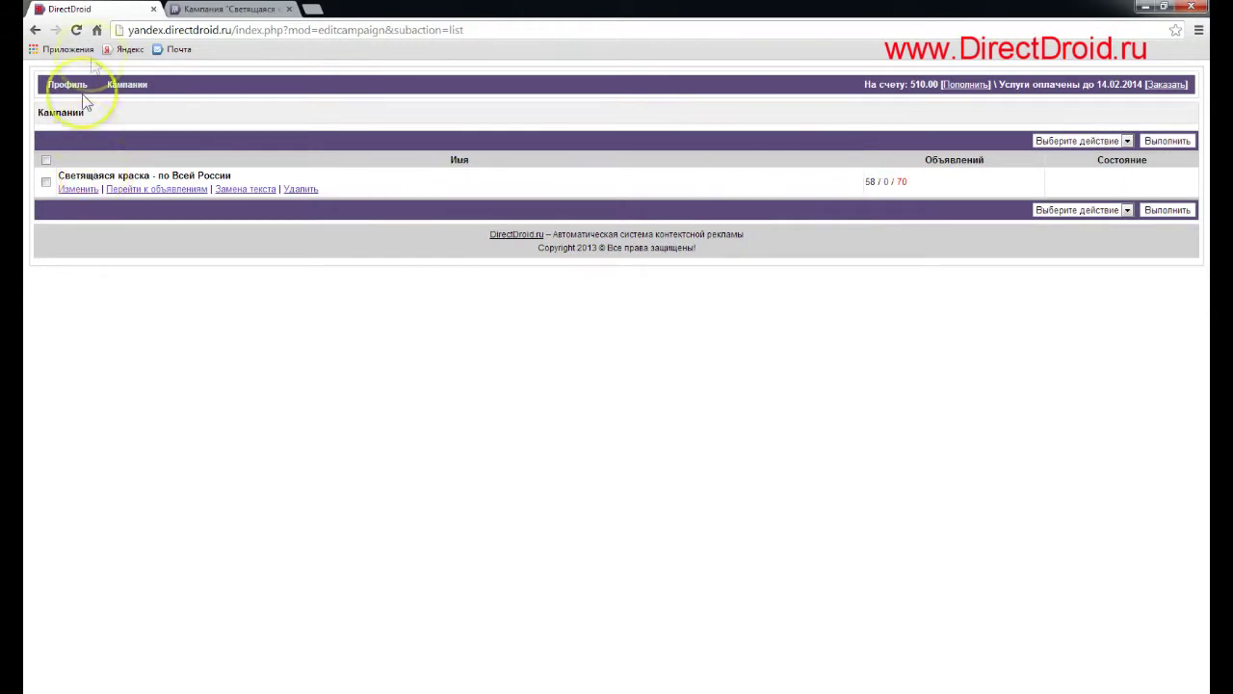
left_click(212, 13)
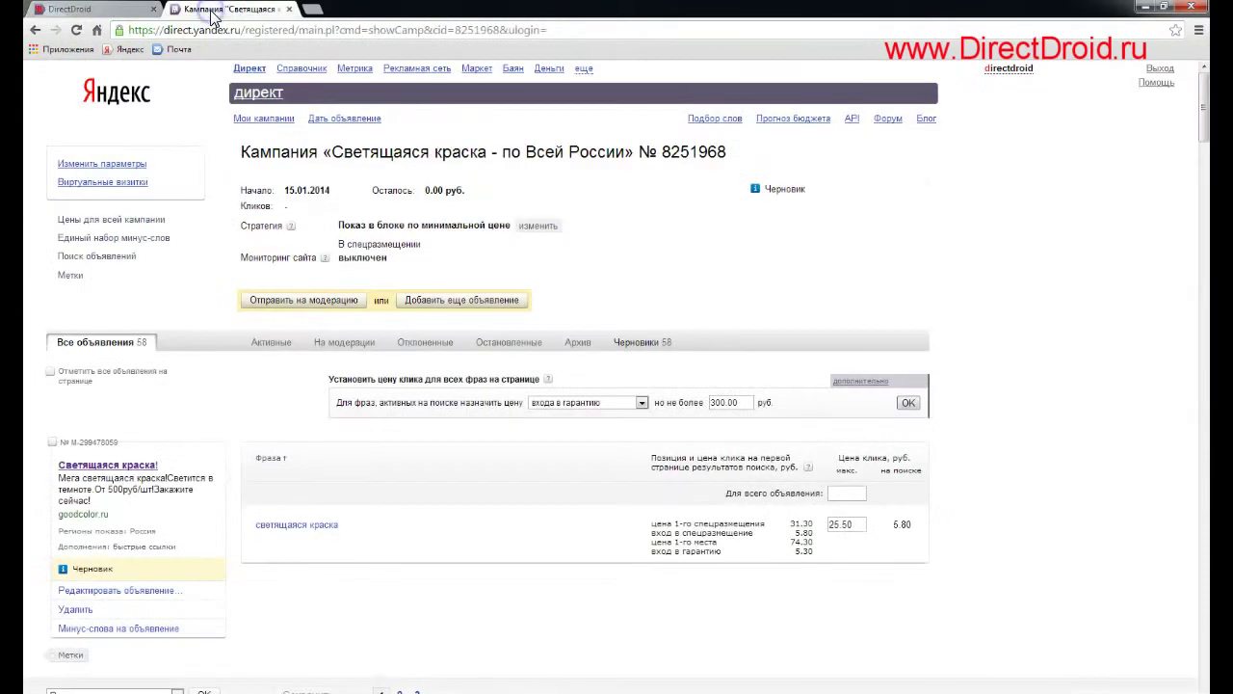
left_click(265, 120)
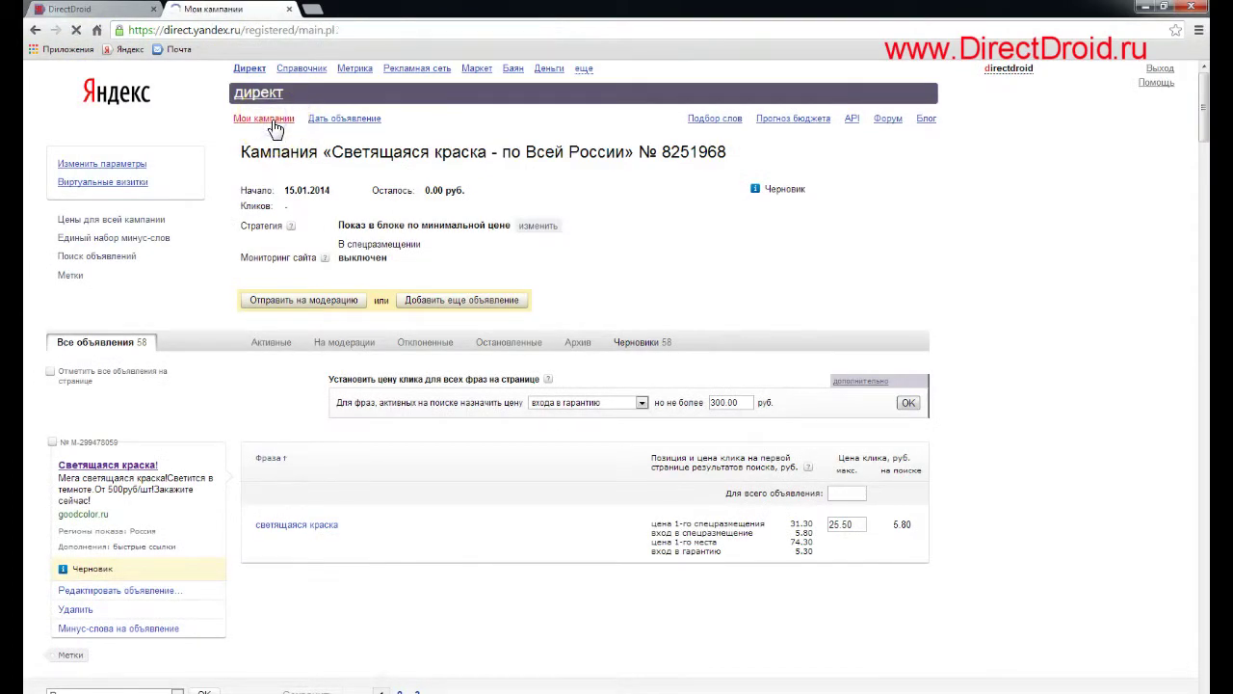
left_click(109, 14)
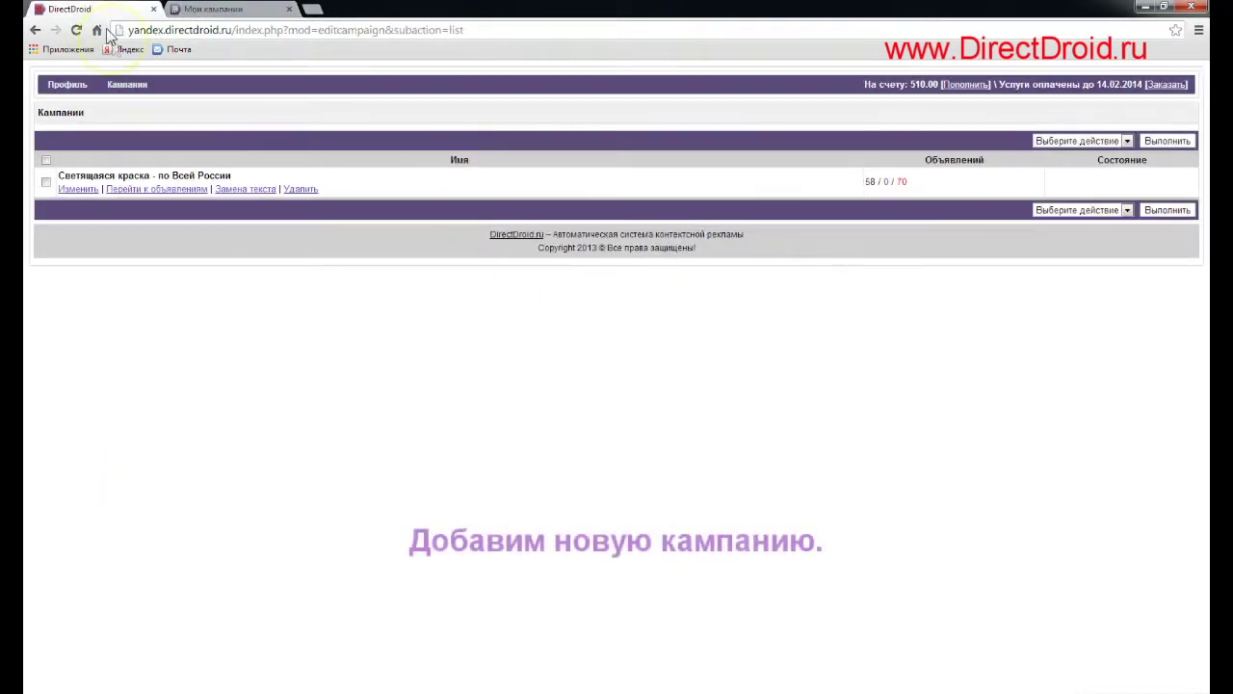
- Add a new campaign named 'Светящаяся краска - Центральный регион'
left_click(129, 84)
left_click(135, 104)
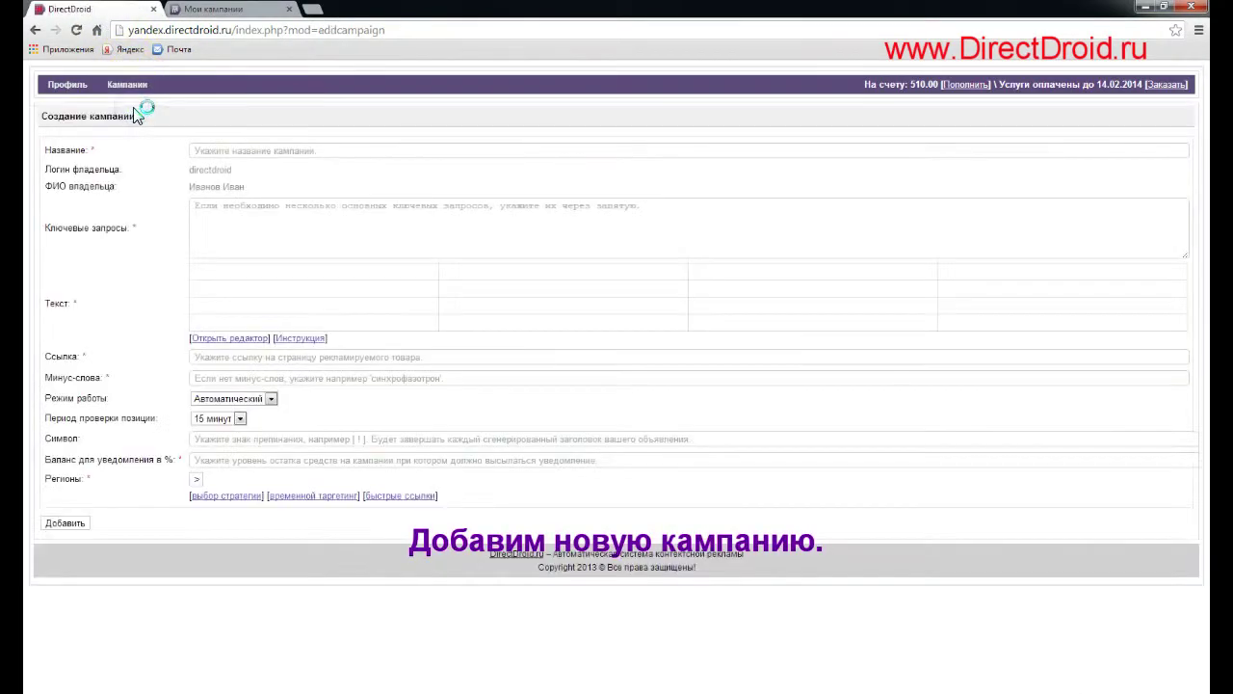
left_click(207, 150)
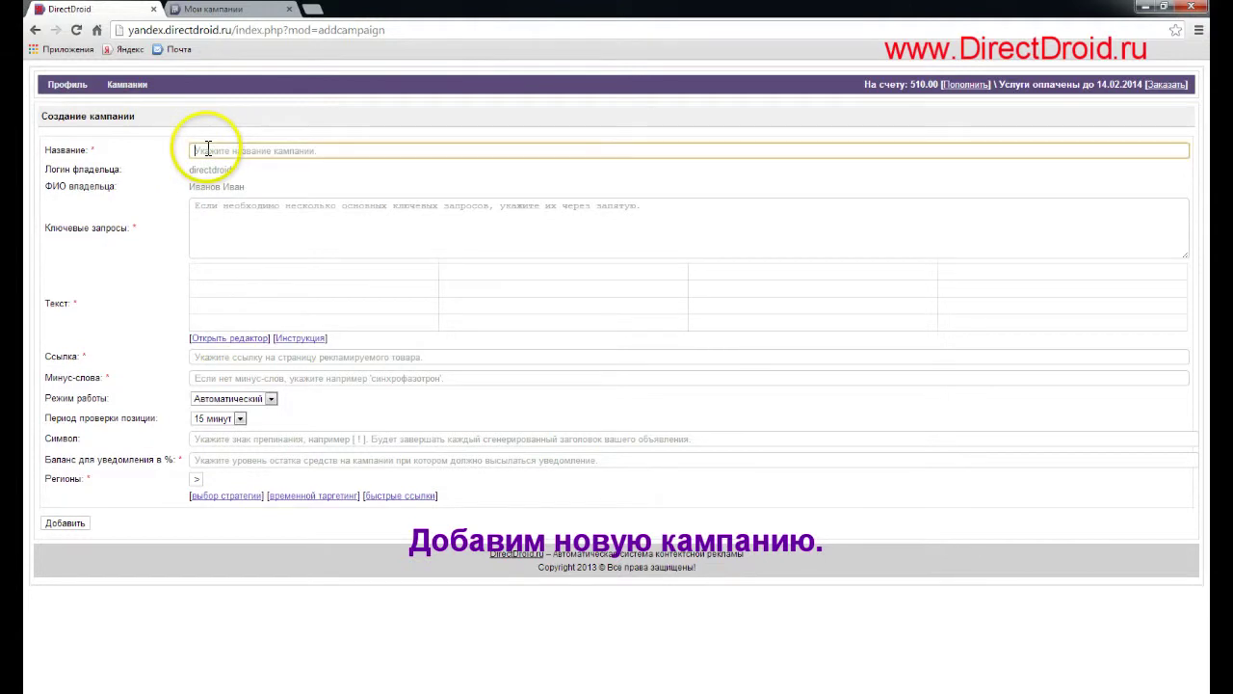
left_click(207, 150)
type("С")
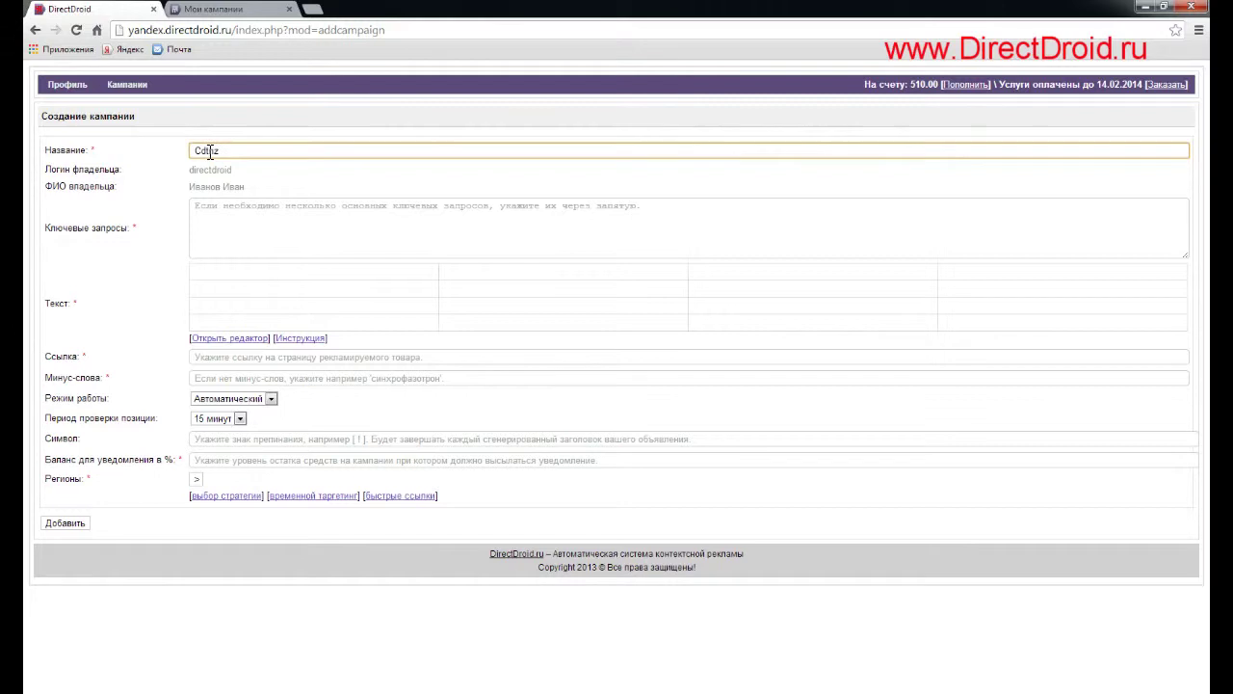
key("BackSpace")
key("BackSpace")
key("BackSpace")
type("Светящаяся краска ")
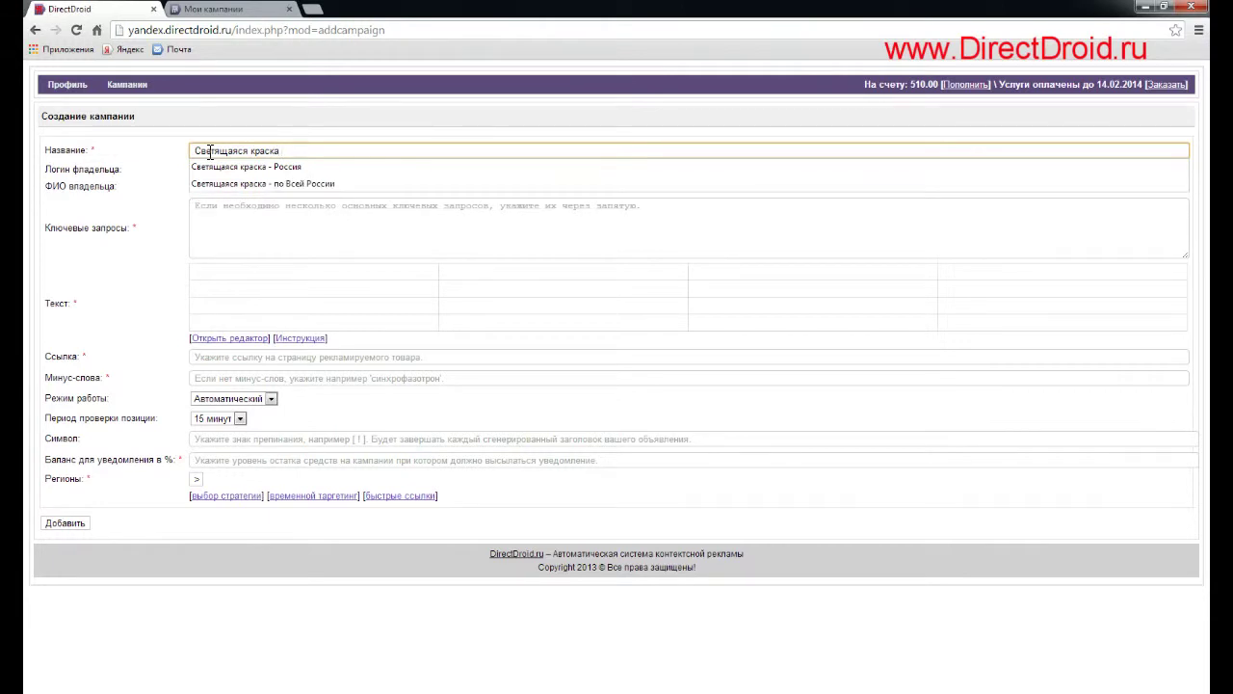
type("- Цен")
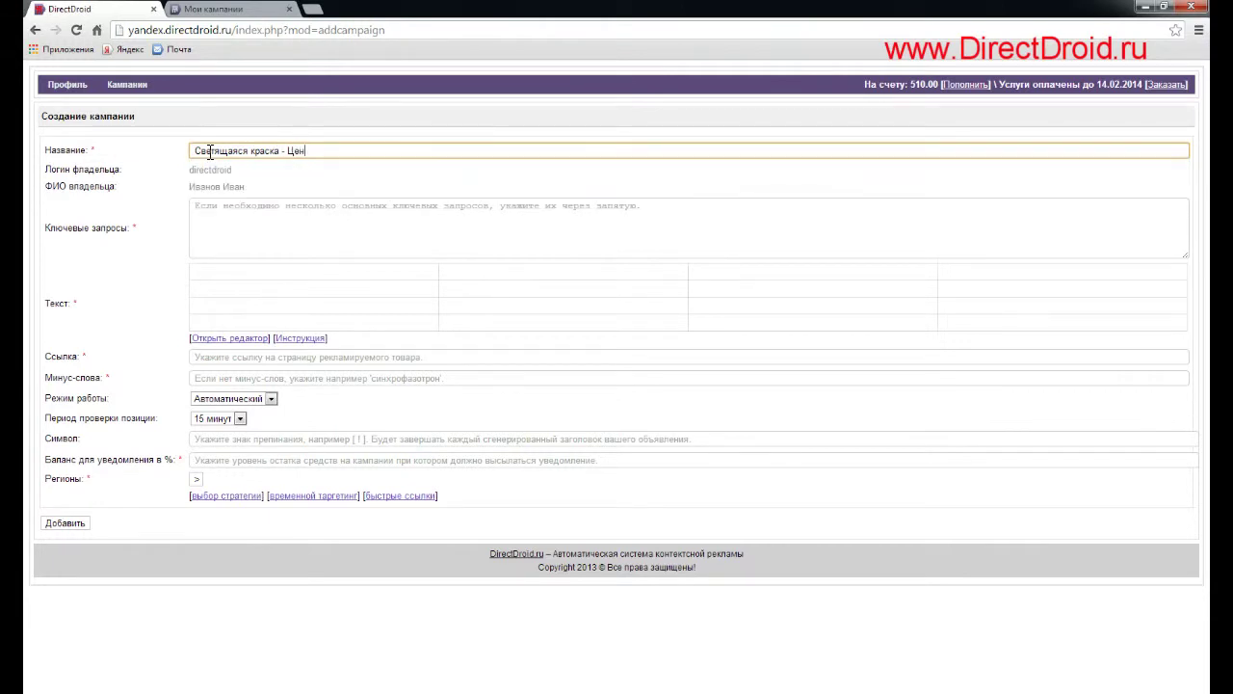
type("тральный регион")
- Enter the key queries 'светящаяся краска, фотолюминесцентная краска'
left_click(193, 207)
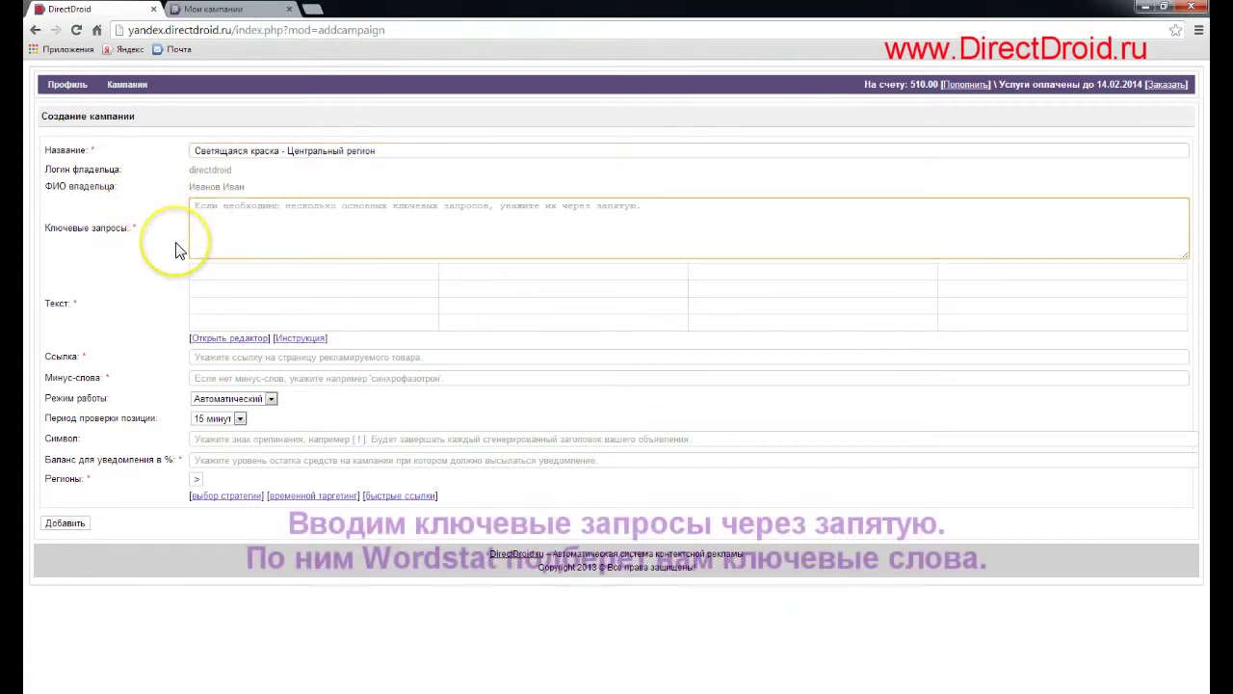
type("светя")
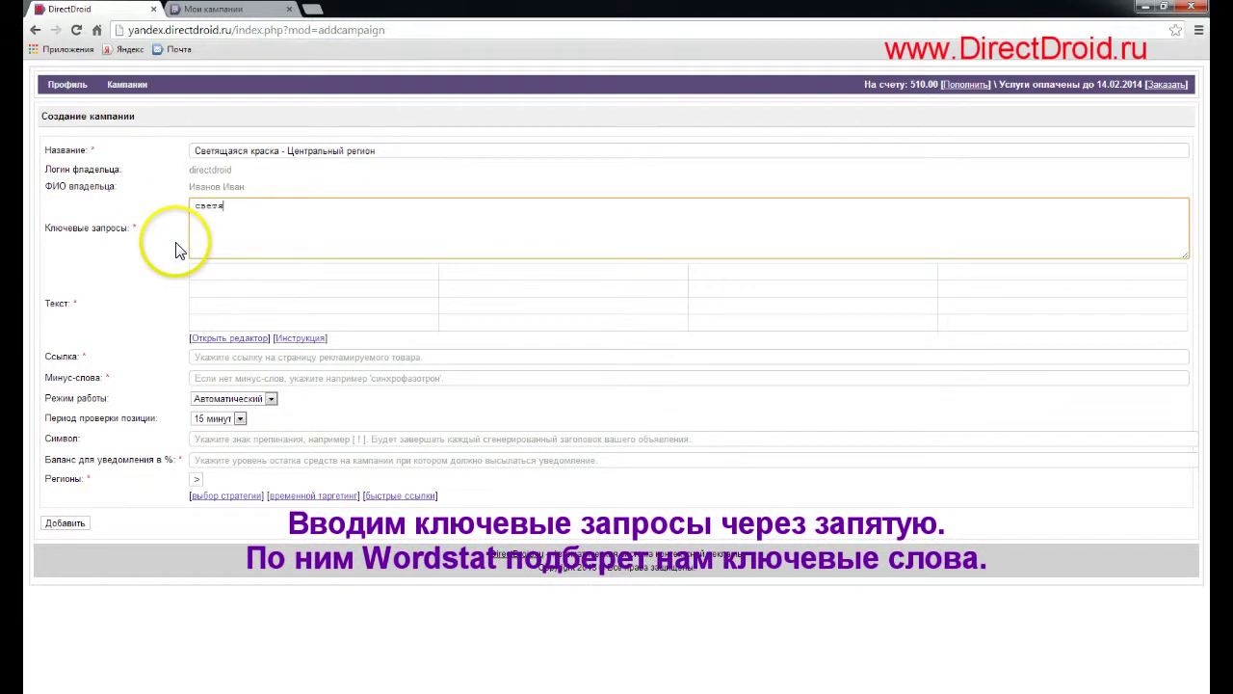
type("щаяся краска, ")
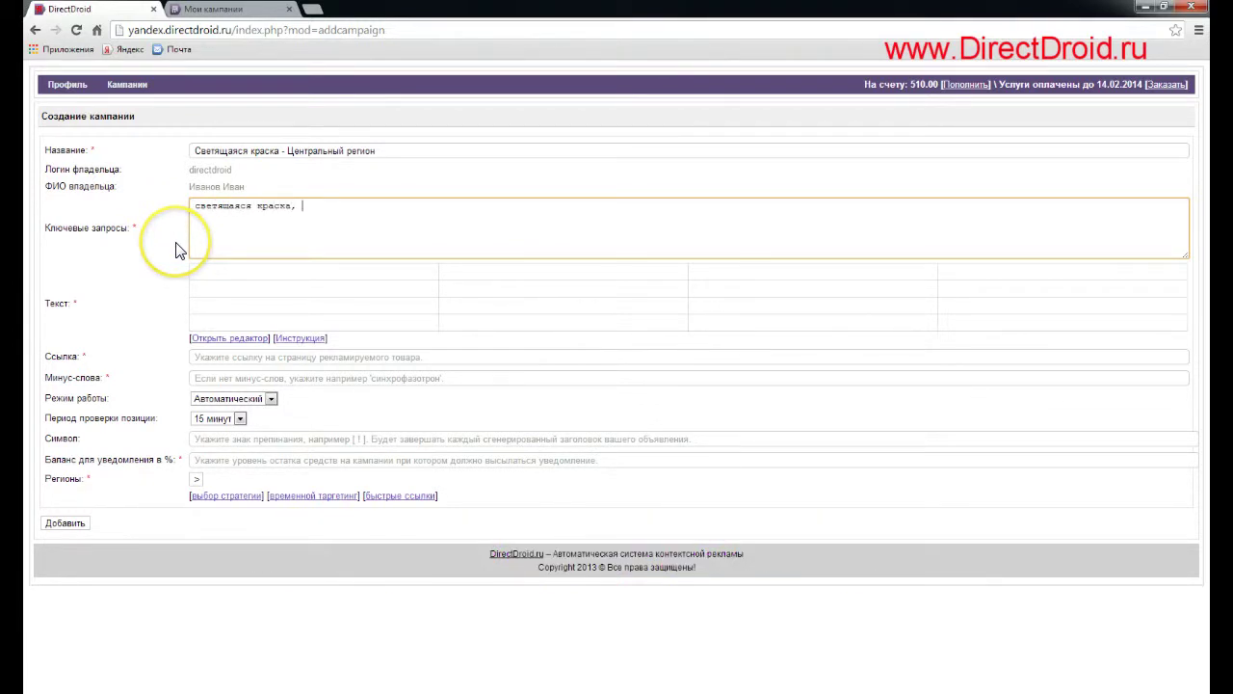
type("фотолюминесцентная краска")
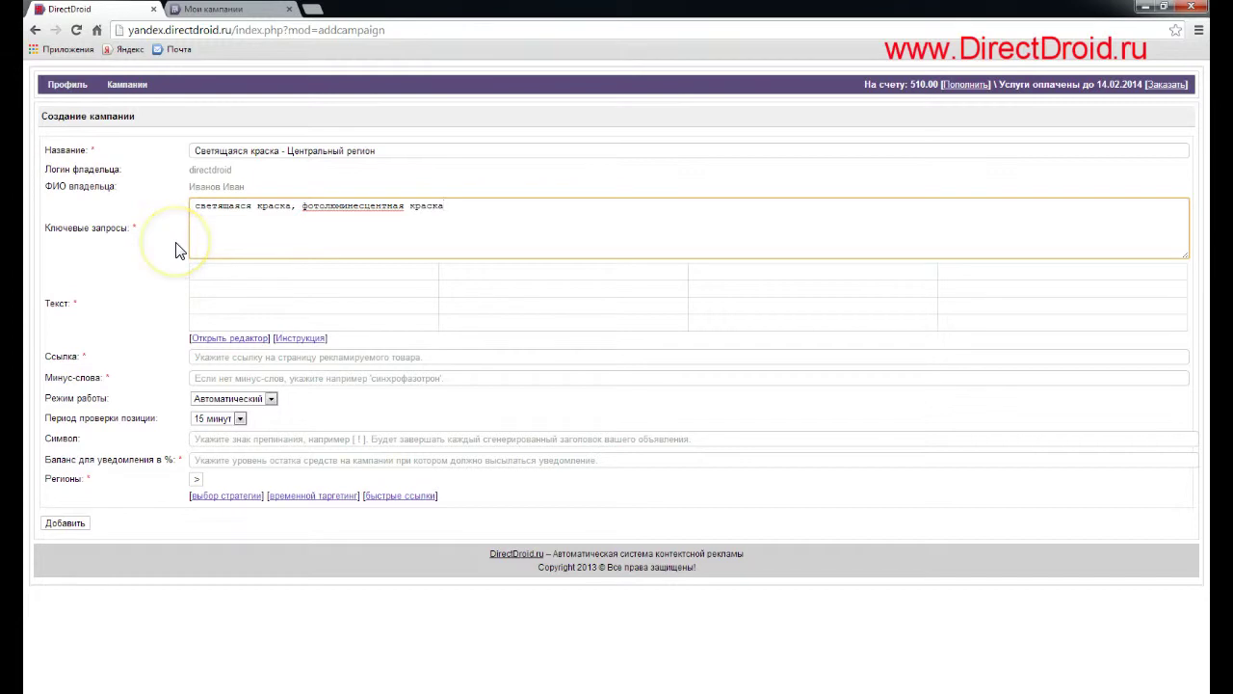
left_click(241, 344)
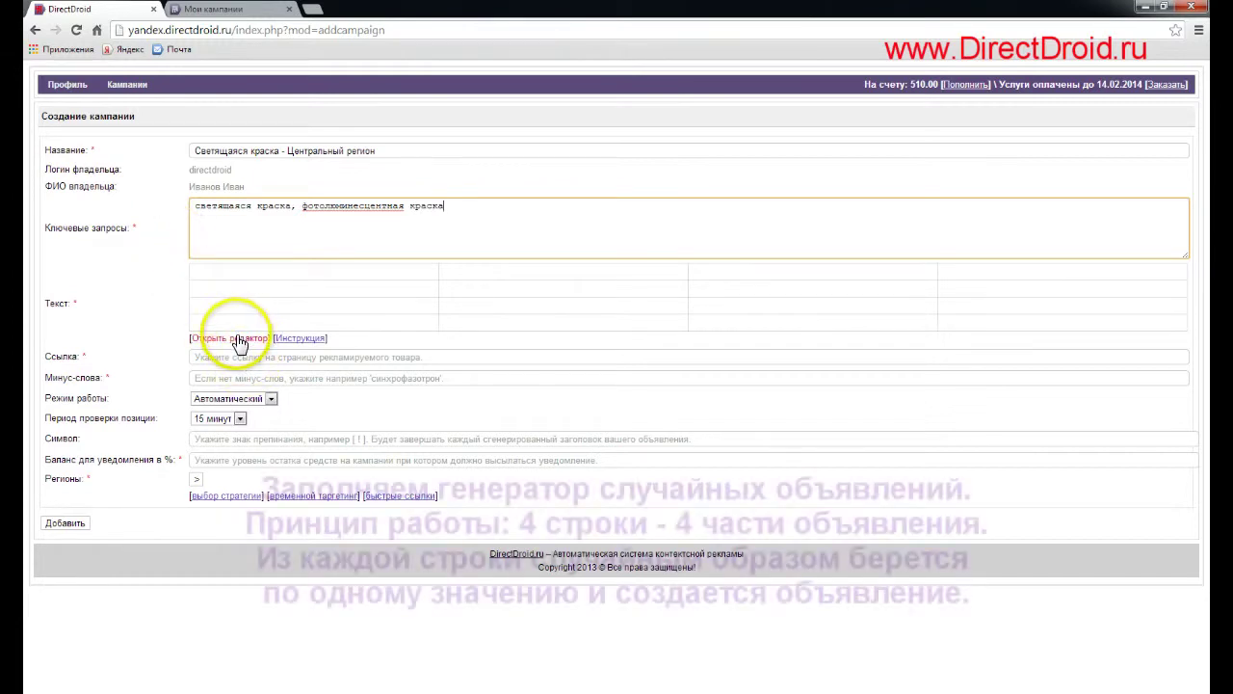
- Fill generator rows one and two: three 'Светящаяся краска' headlines, 'Светятся в темноте.', 'Светится без электричества'
left_click(372, 338)
type("Светящаяся краска!")
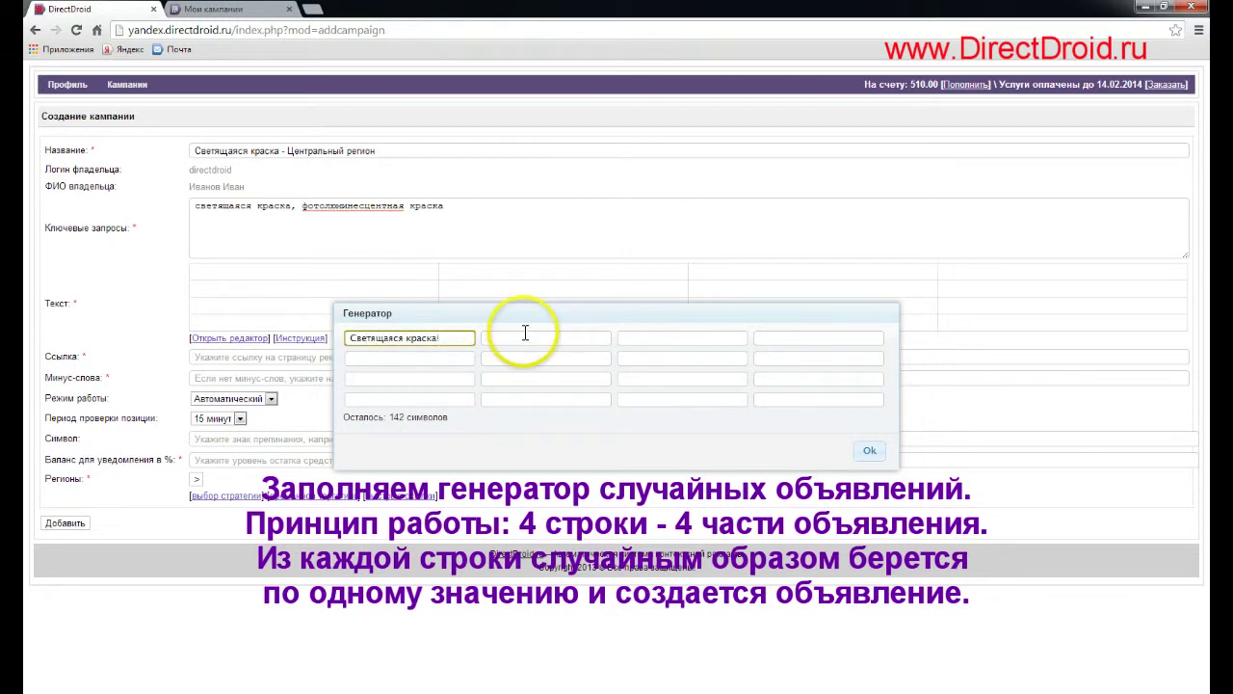
left_click(516, 338)
type("Супер светящаяся кра")
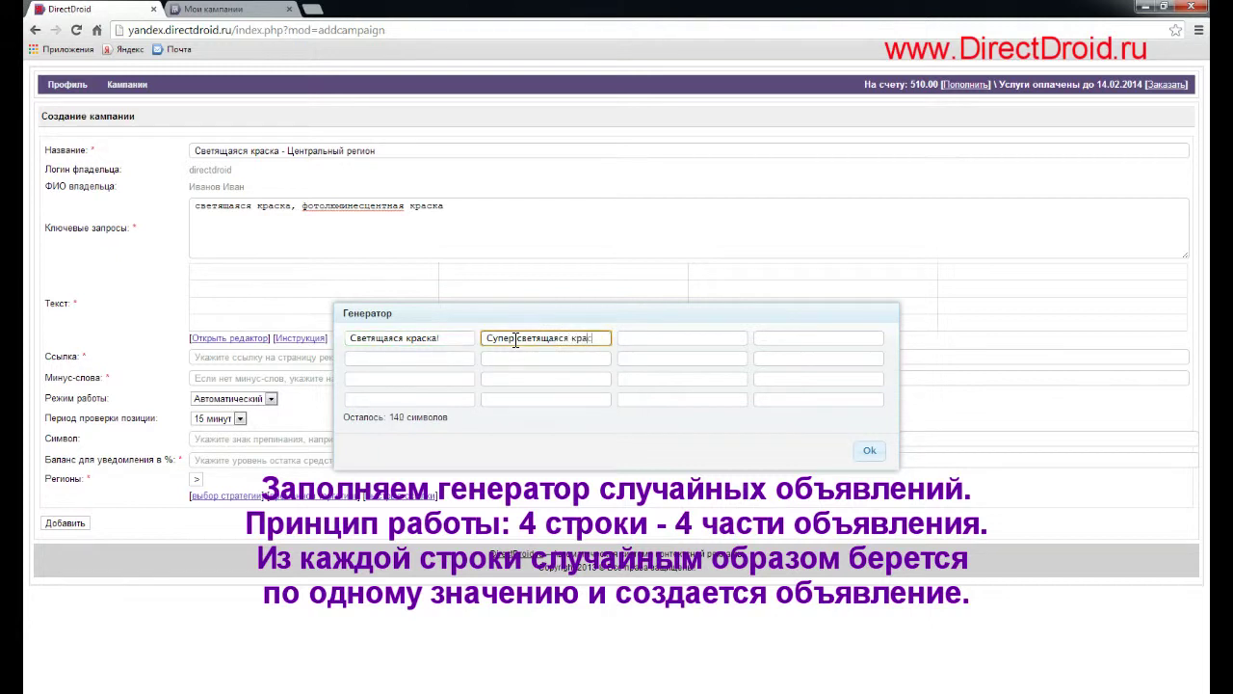
type("ска!")
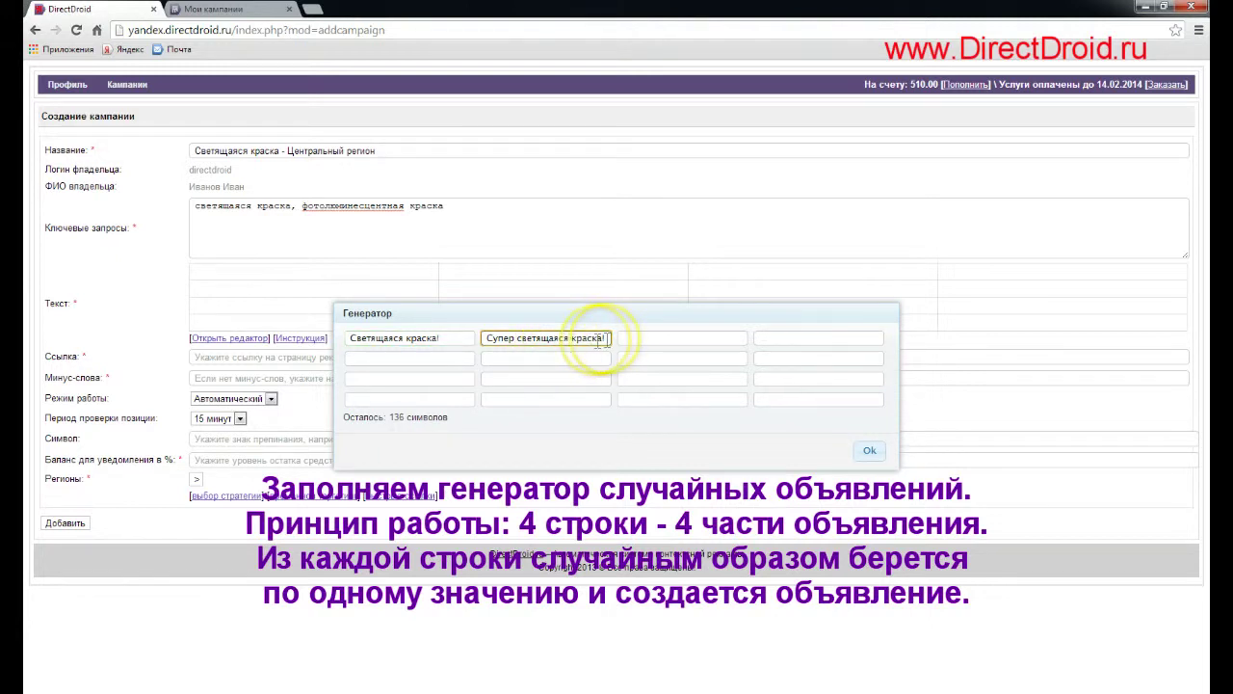
left_click(626, 338)
type("Не")
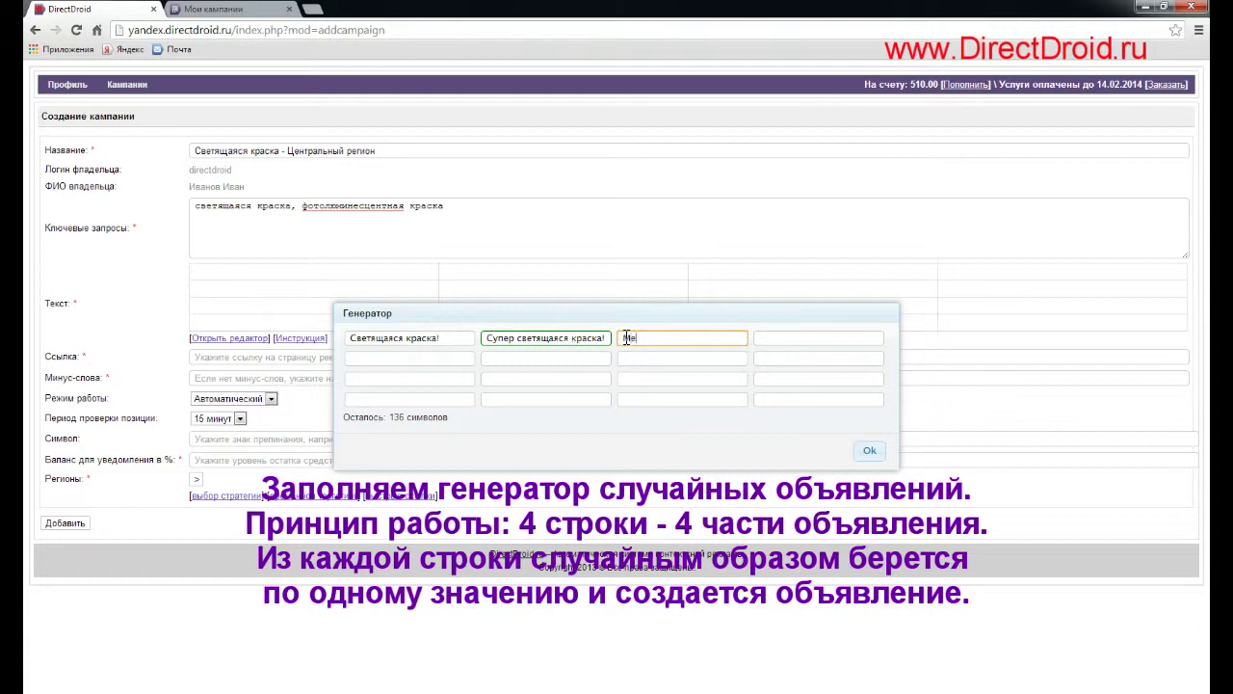
type("га светящаяся краска!")
left_click(393, 358)
type("Св")
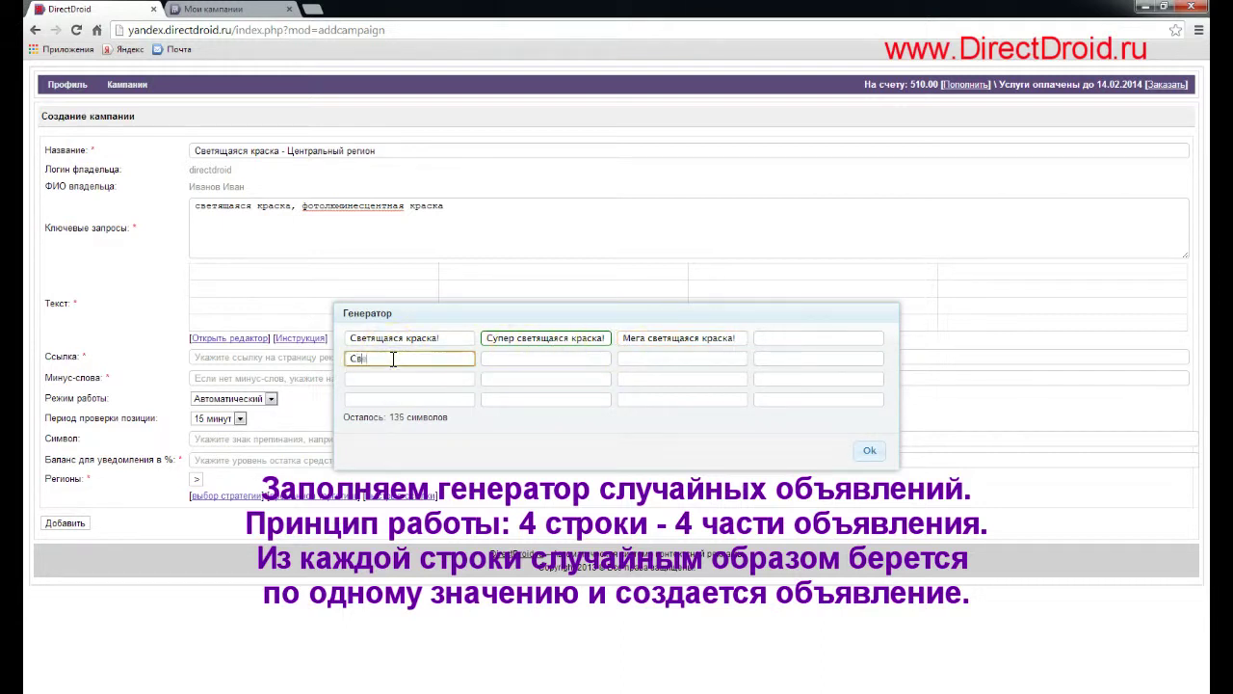
type("етятся в темноте.")
left_click(484, 360)
type("Све")
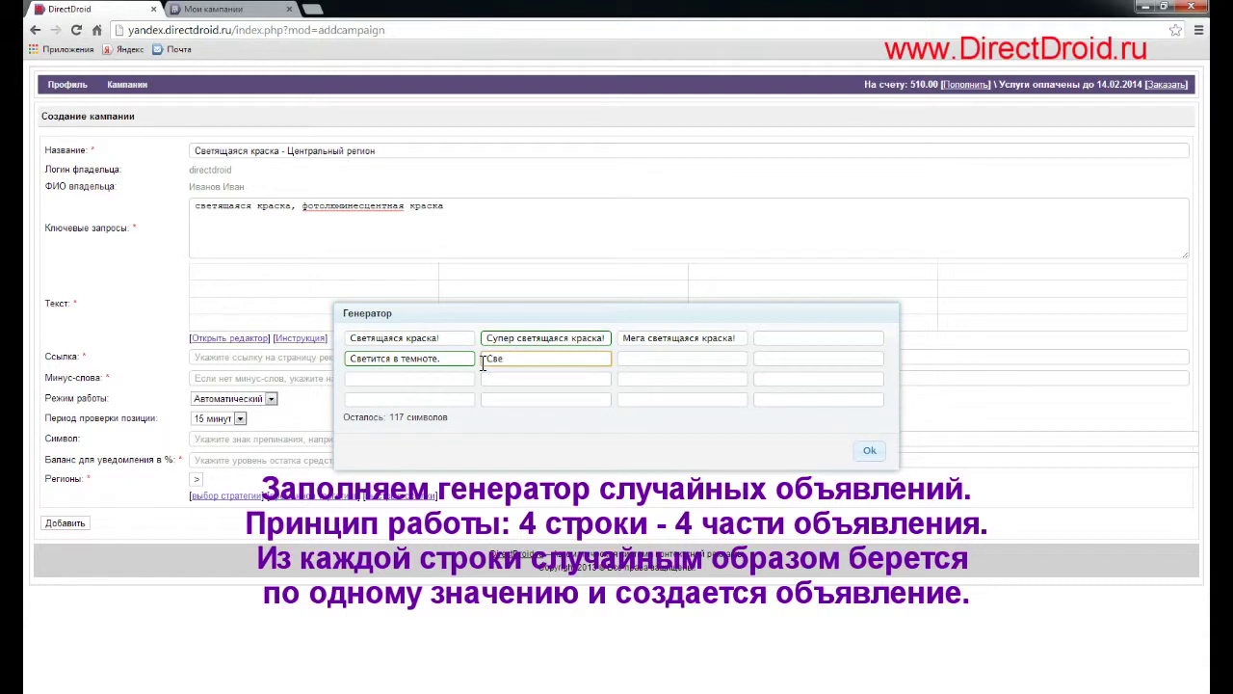
type("тится без электричества!")
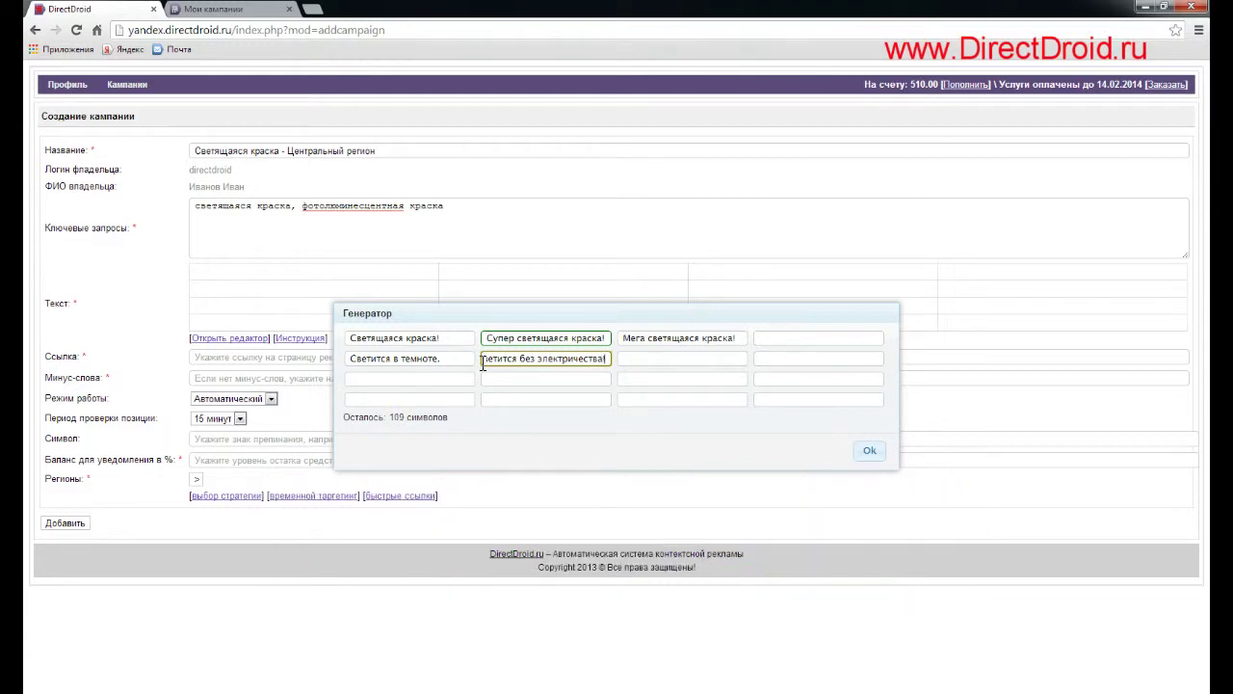
- Fill rows three and four ('От 500руб/шт', 'Скидки 50%', 'Закажи', 'Закажите скорее!') and apply the variants
left_click(386, 379)
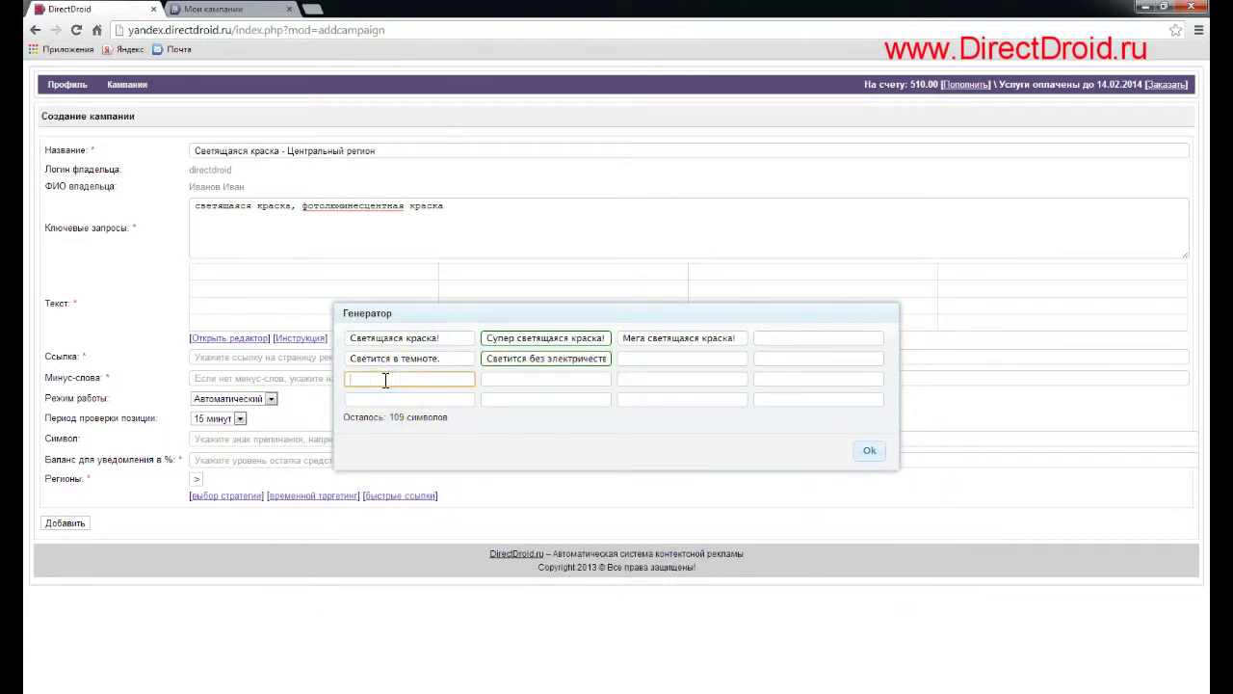
type("От 500")
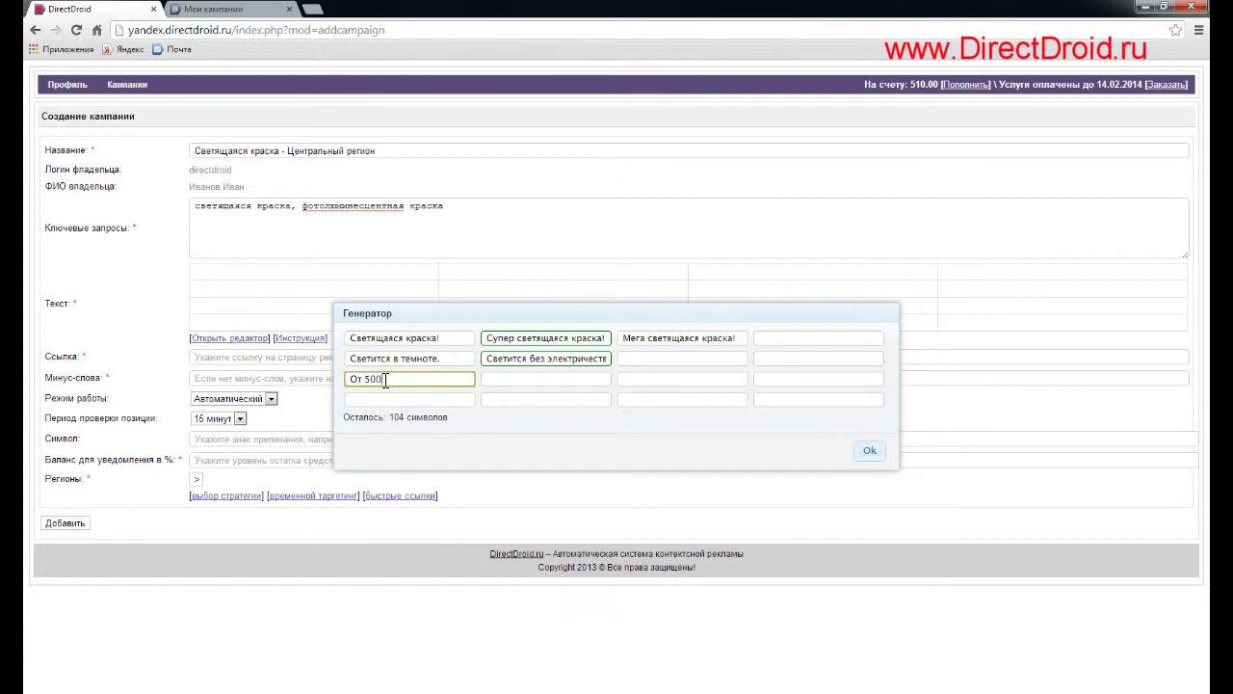
type("руб/шт.")
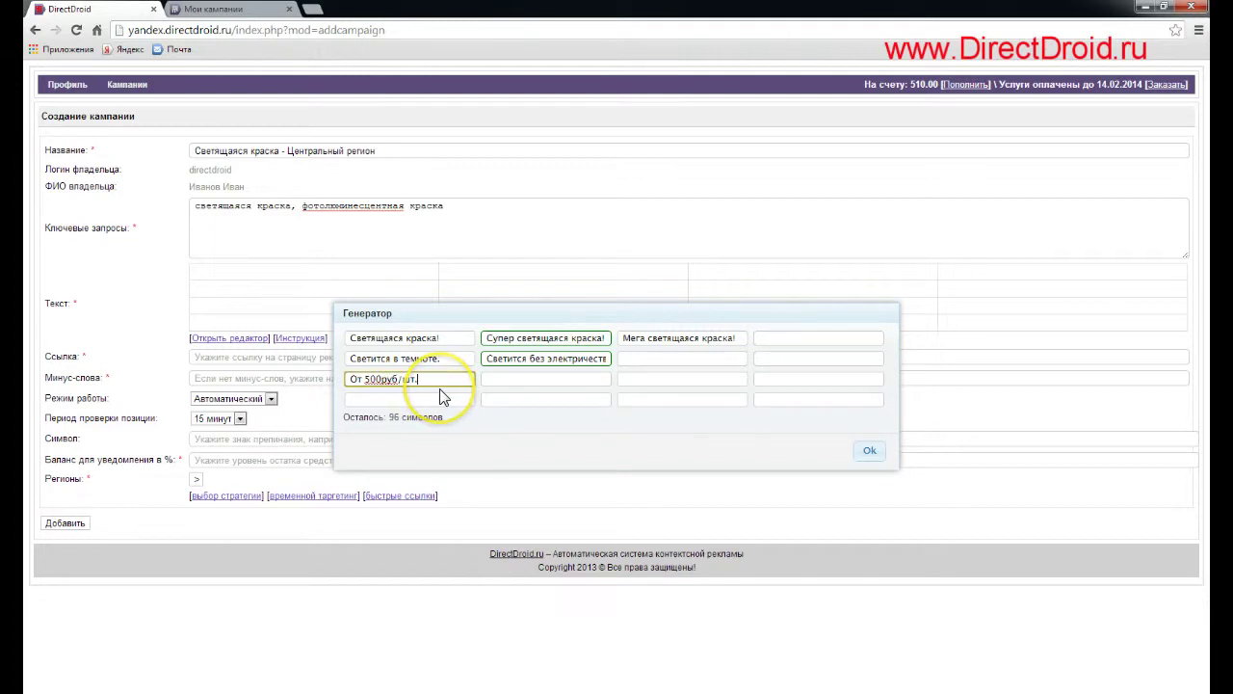
left_click(501, 379)
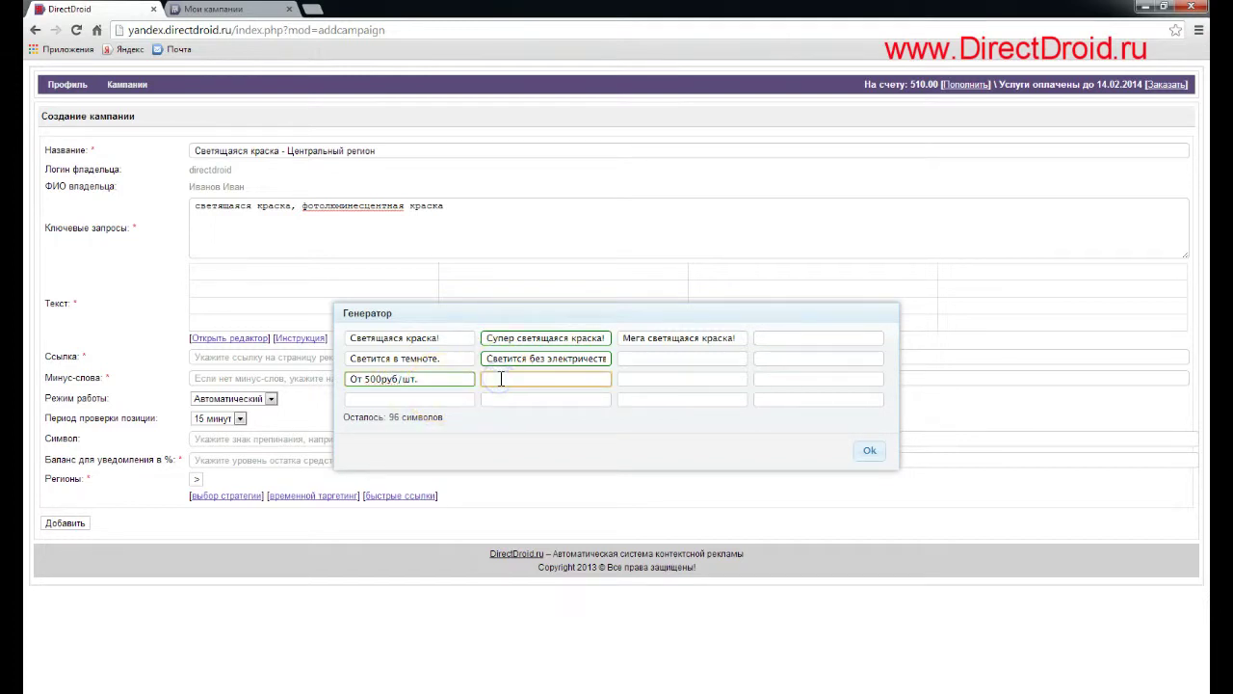
type("Скидки 50%!")
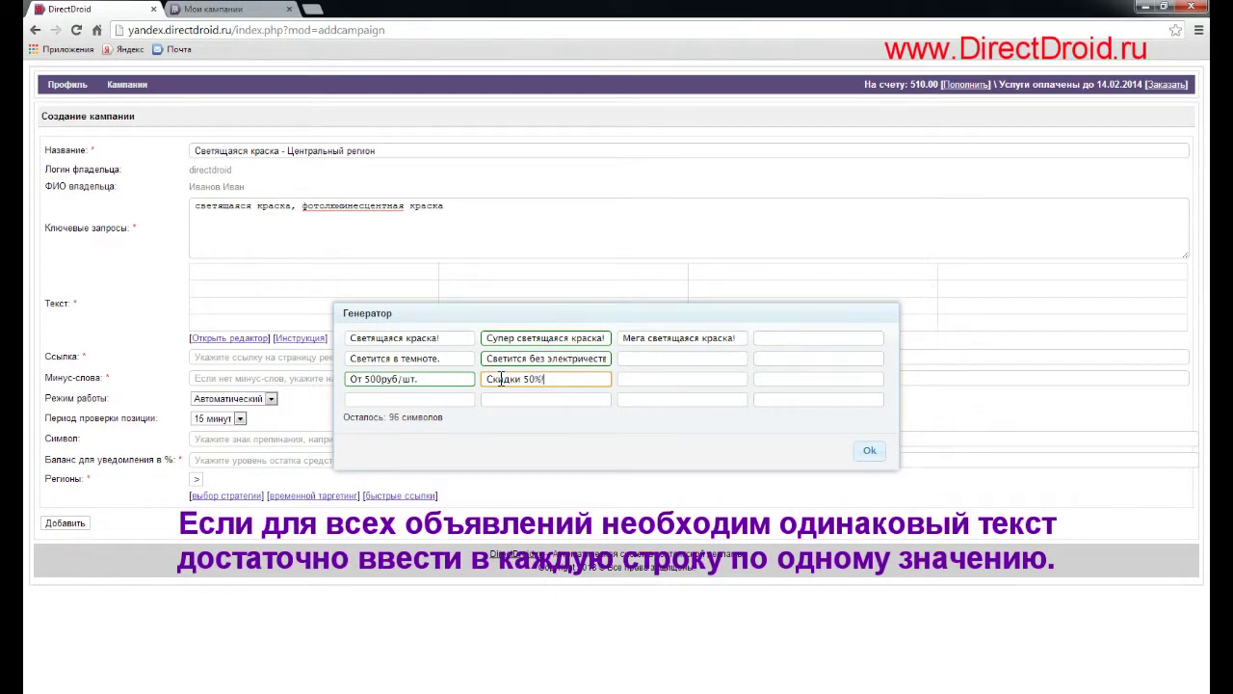
left_click(364, 401)
type("Закажите сейчас!")
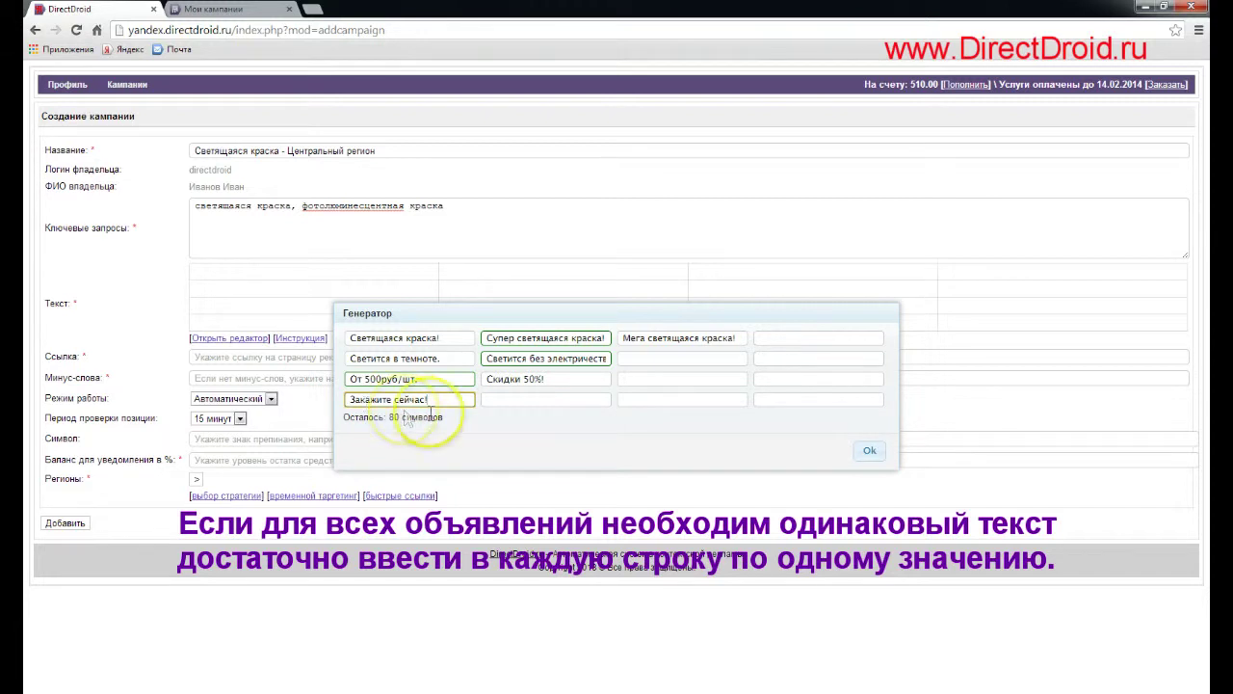
left_click(520, 402)
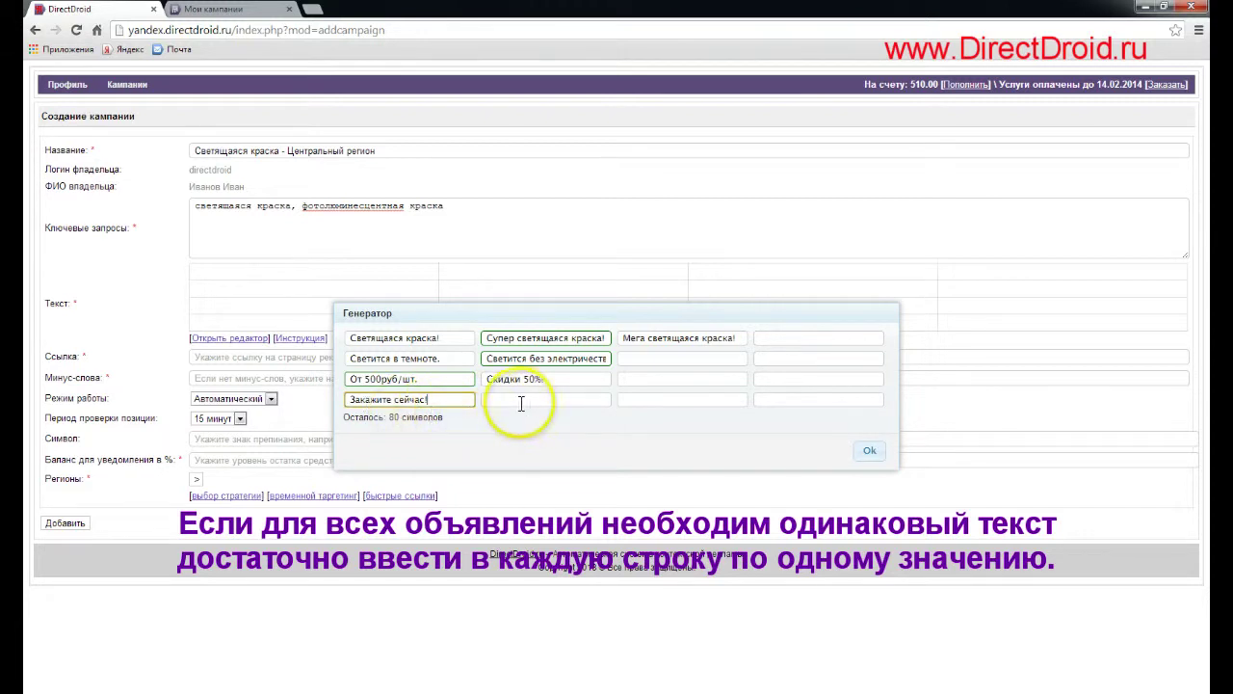
type("Закажи")
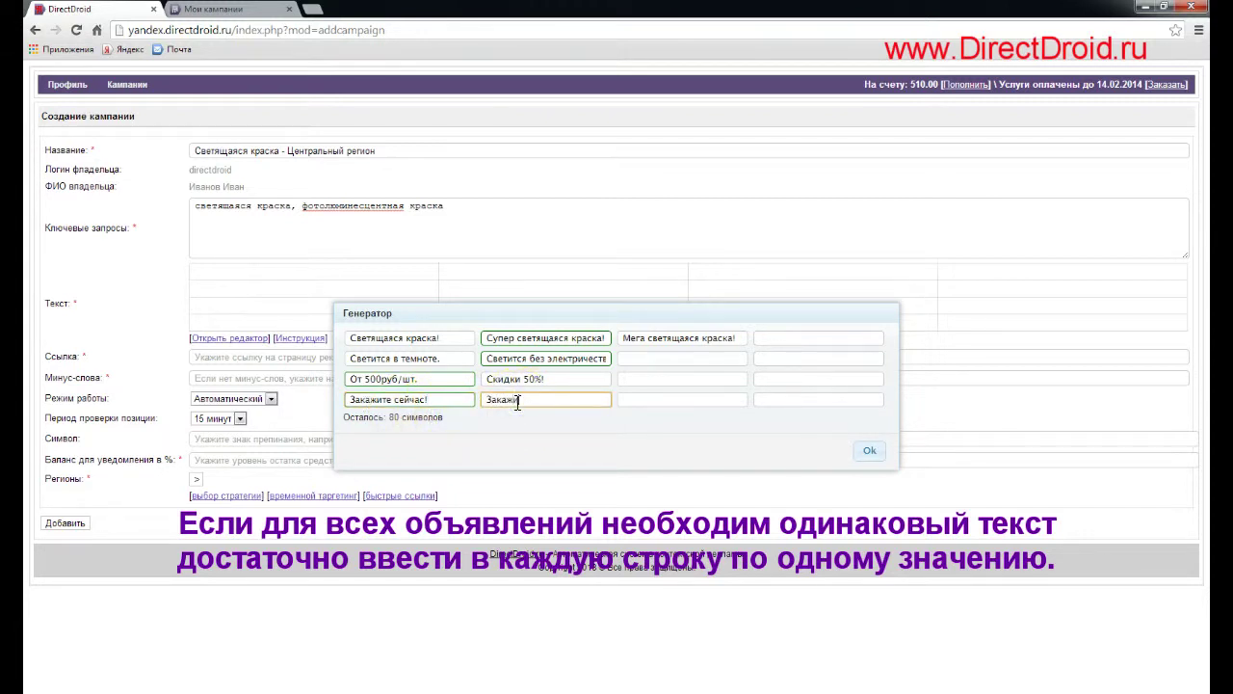
type("те скорее")
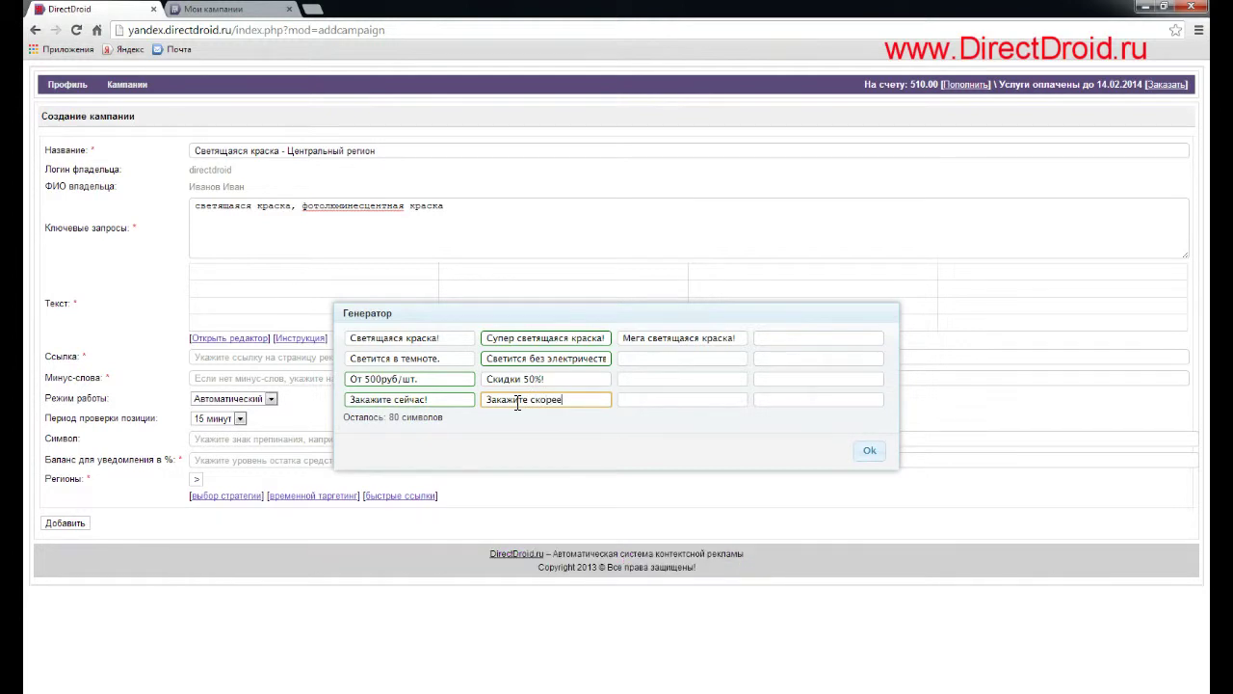
type("!")
left_click(869, 450)
- Set the campaign link to goodcolor.ru and add the minus-word 'ссинхрофазотрон'
left_click(211, 359)
type("h")
key("BackSpace")
type("goodcolor.ru")
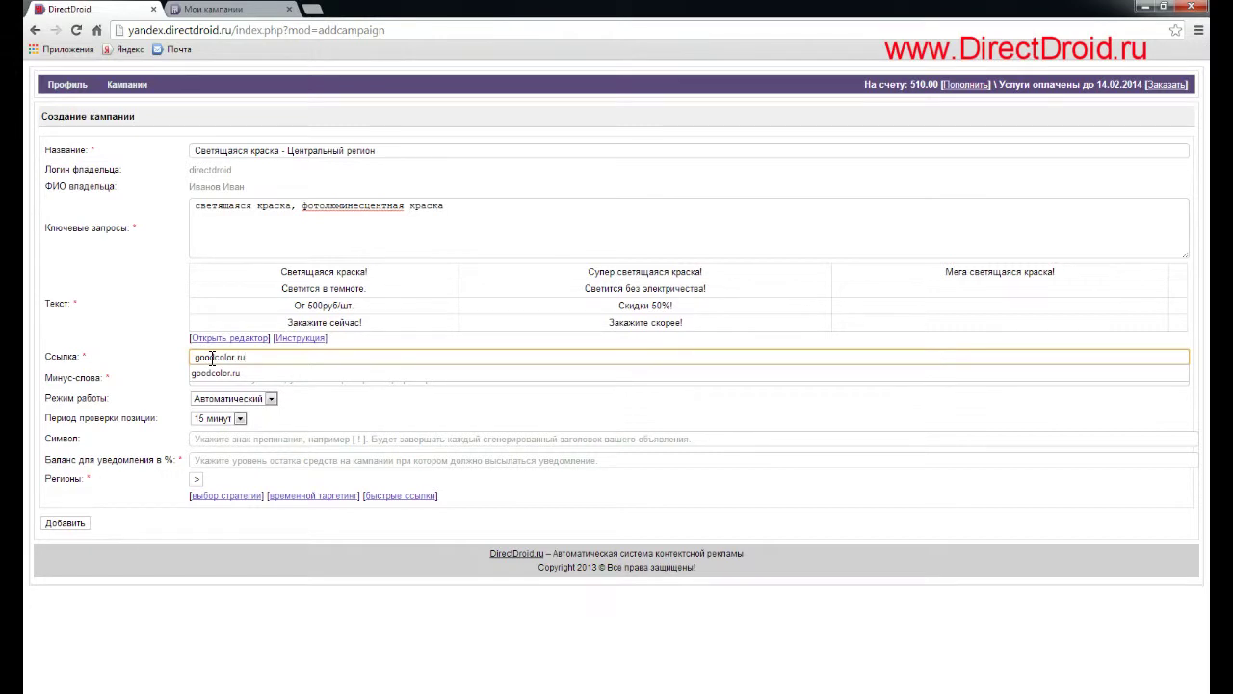
left_click(213, 373)
left_click(209, 378)
type("cb")
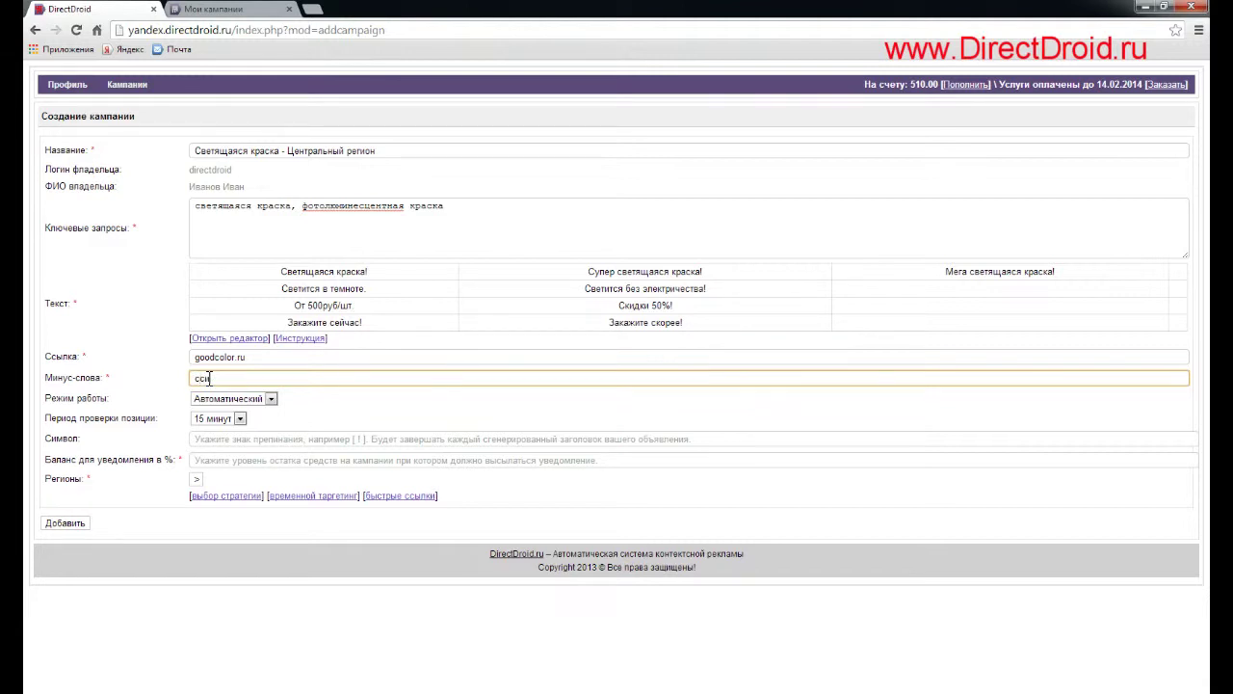
type("нхрофазотрон")
- End headlines with '!' and set the balance alert to 10%
left_click(226, 439)
type("!")
left_click(202, 461)
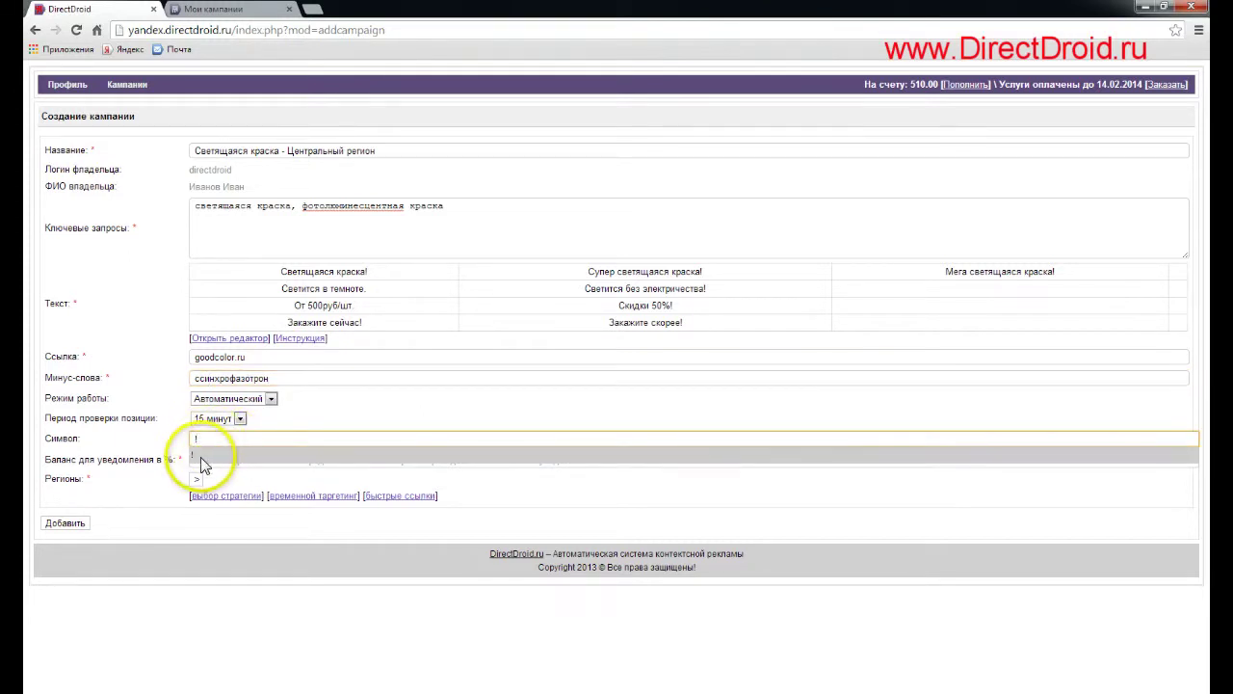
type("10")
left_click(210, 506)
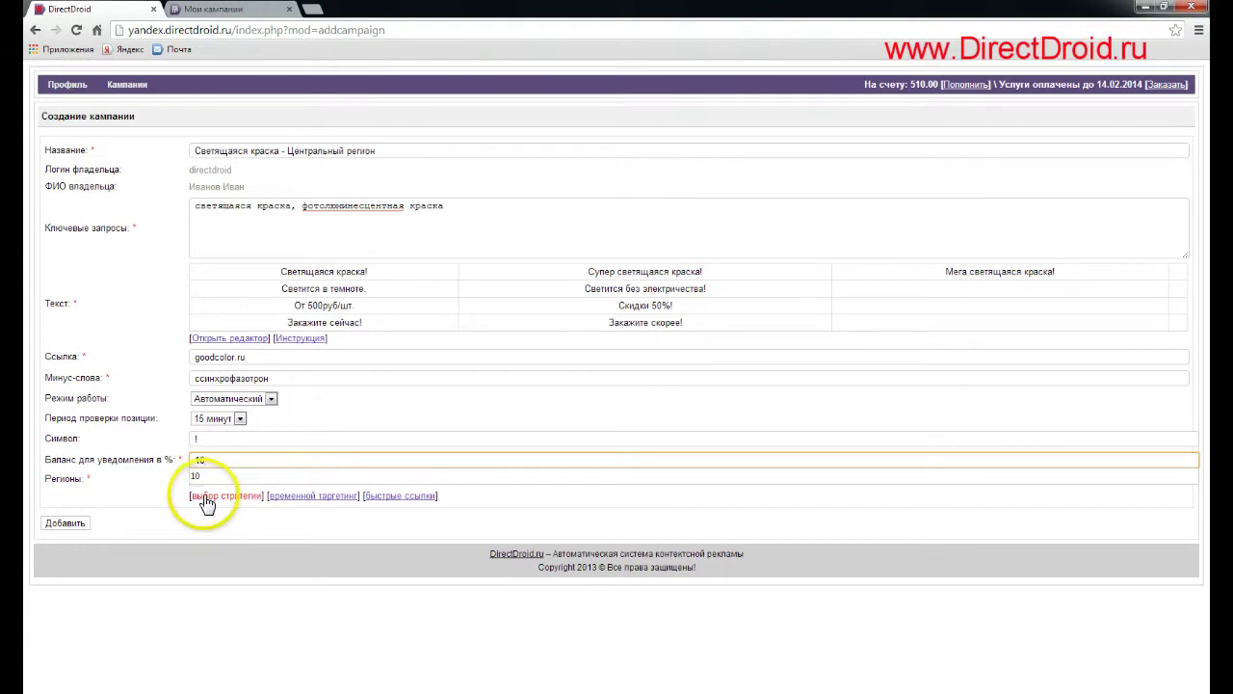
left_click(192, 484)
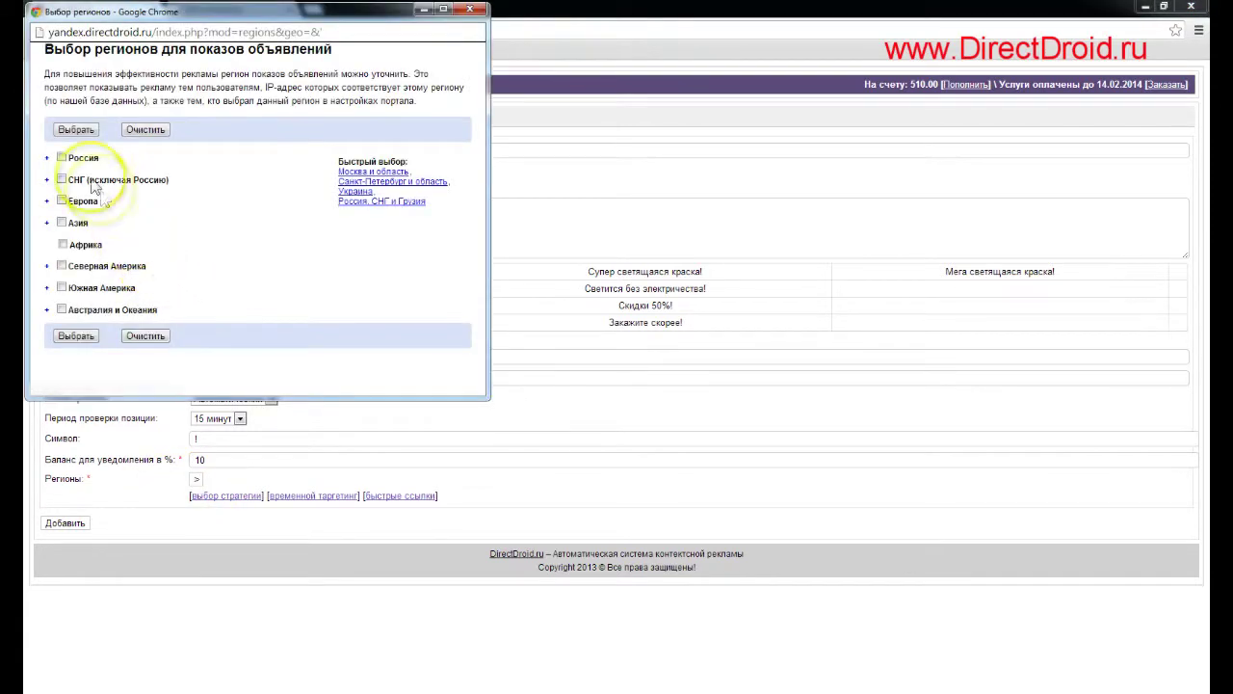
- Restrict the campaign's region to Центр under Россия
left_click(46, 158)
left_click(76, 176)
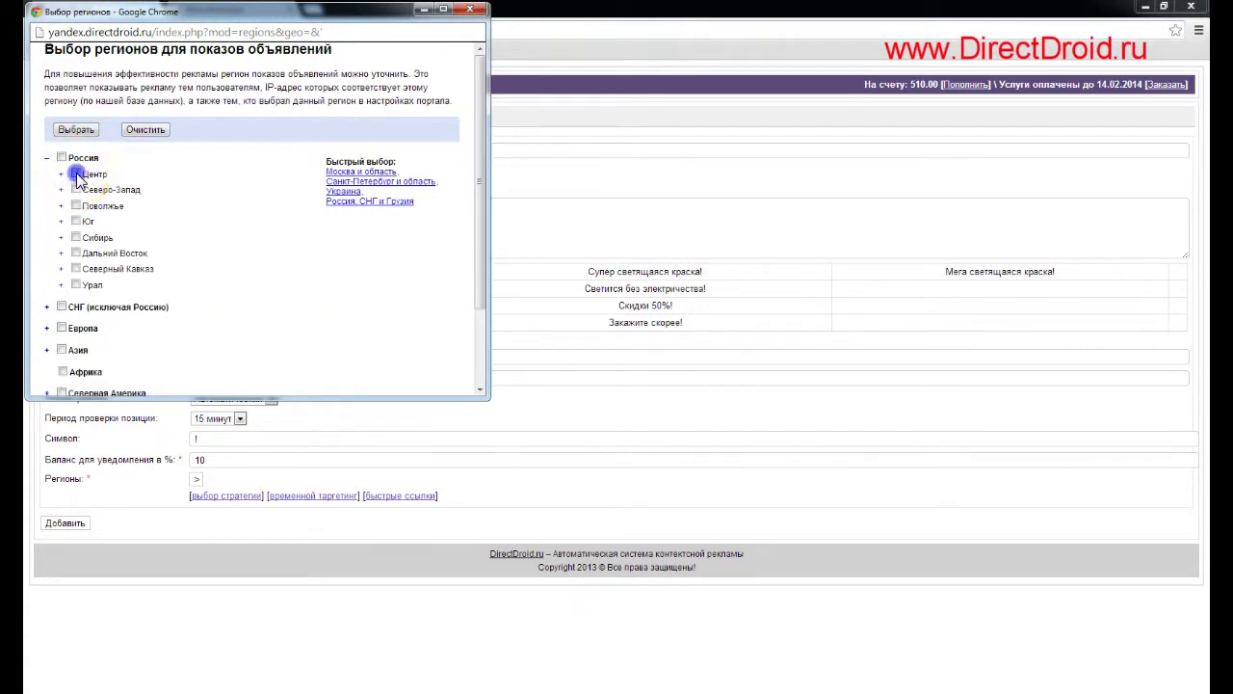
left_click(77, 131)
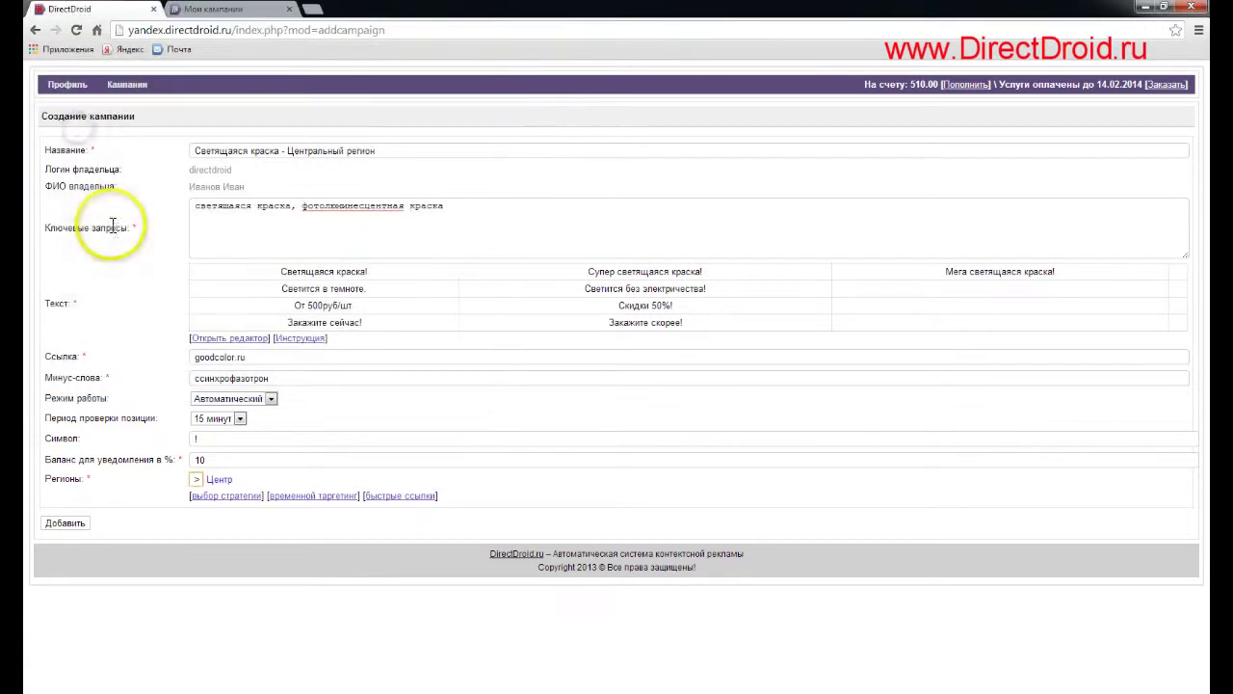
- Exclude Saturday and Sunday from the ad time targeting
left_click(294, 498)
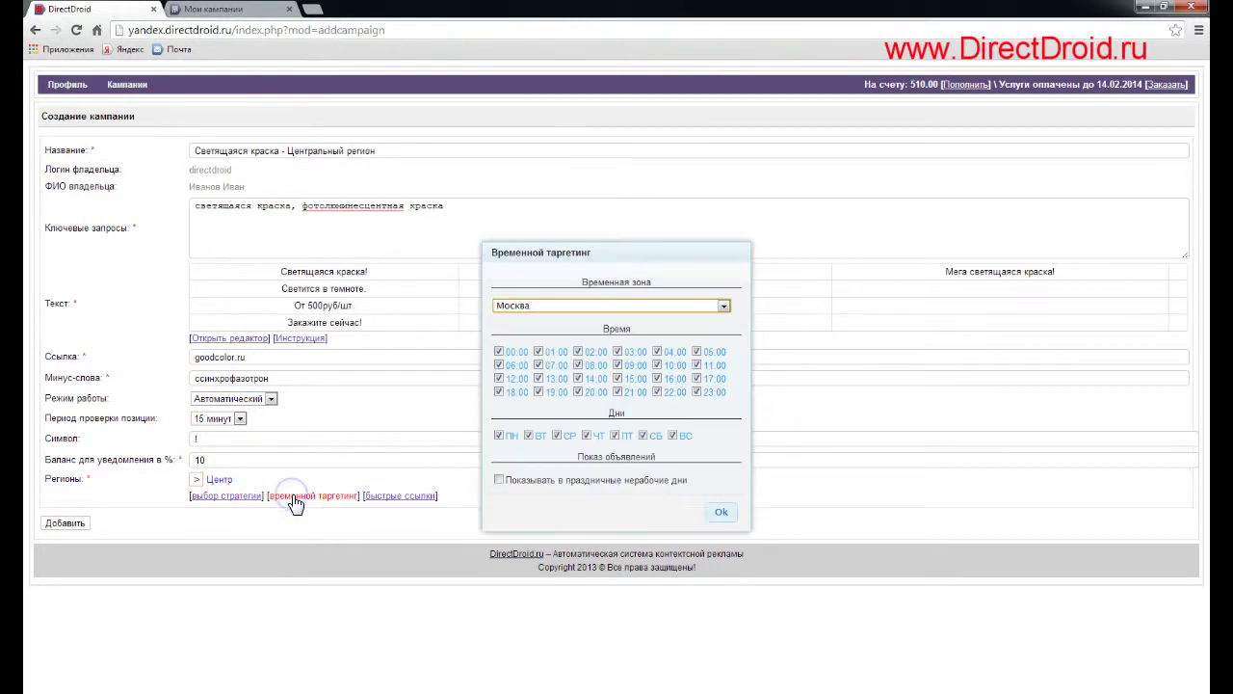
left_click(644, 435)
left_click(673, 436)
left_click(721, 512)
left_click(397, 500)
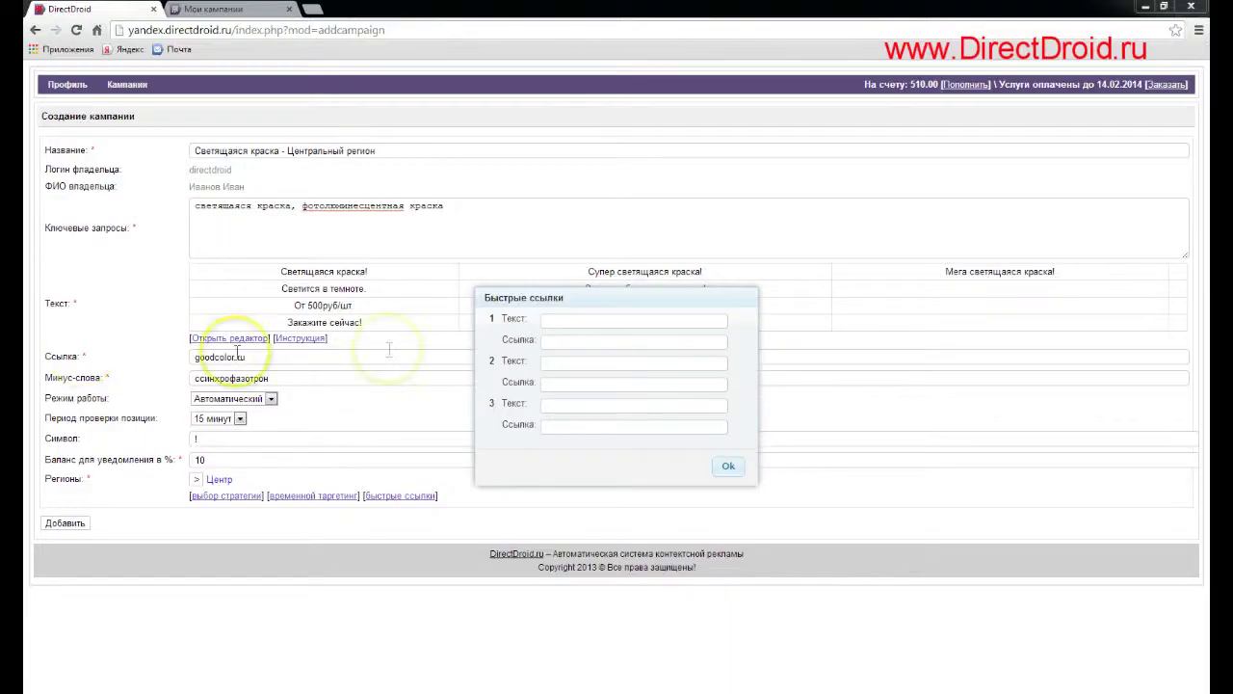
- Add quick links Каталог, Цены and Стать дилером with their goodcolor.ru addresses, then create the campaign
left_click(570, 322)
type("Каталог")
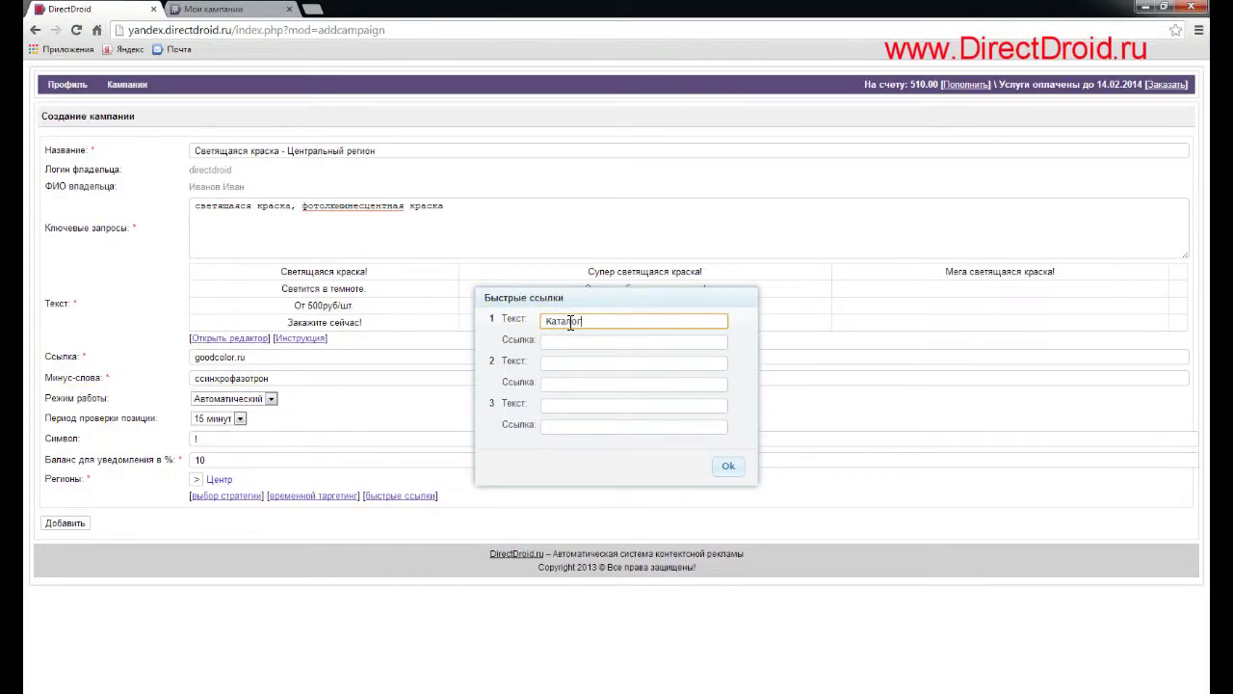
left_click(492, 374)
left_click(551, 339)
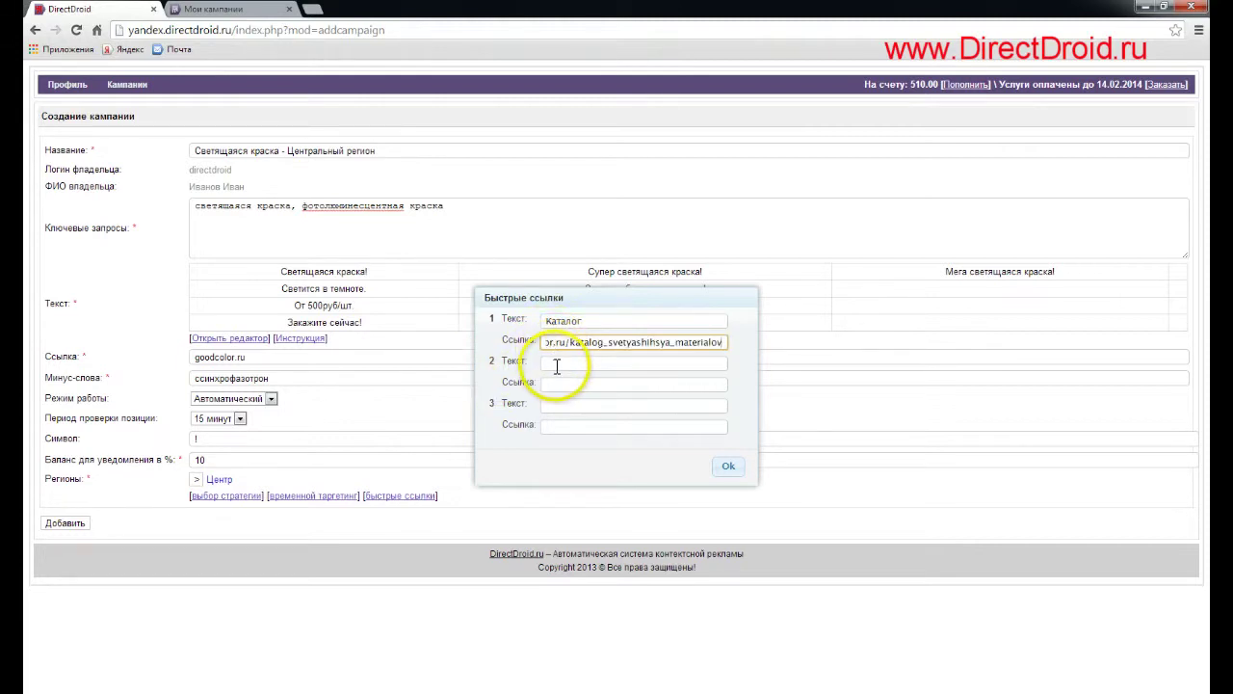
left_click(556, 364)
left_click(548, 384)
left_click(552, 408)
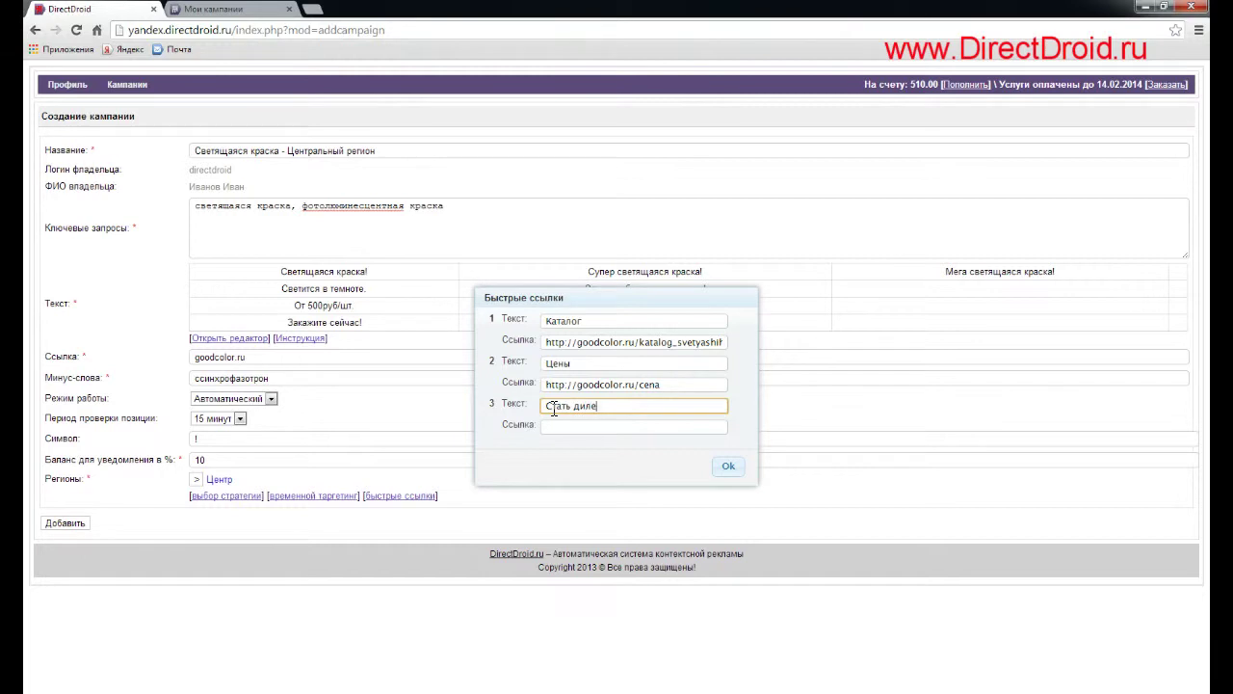
left_click(565, 426)
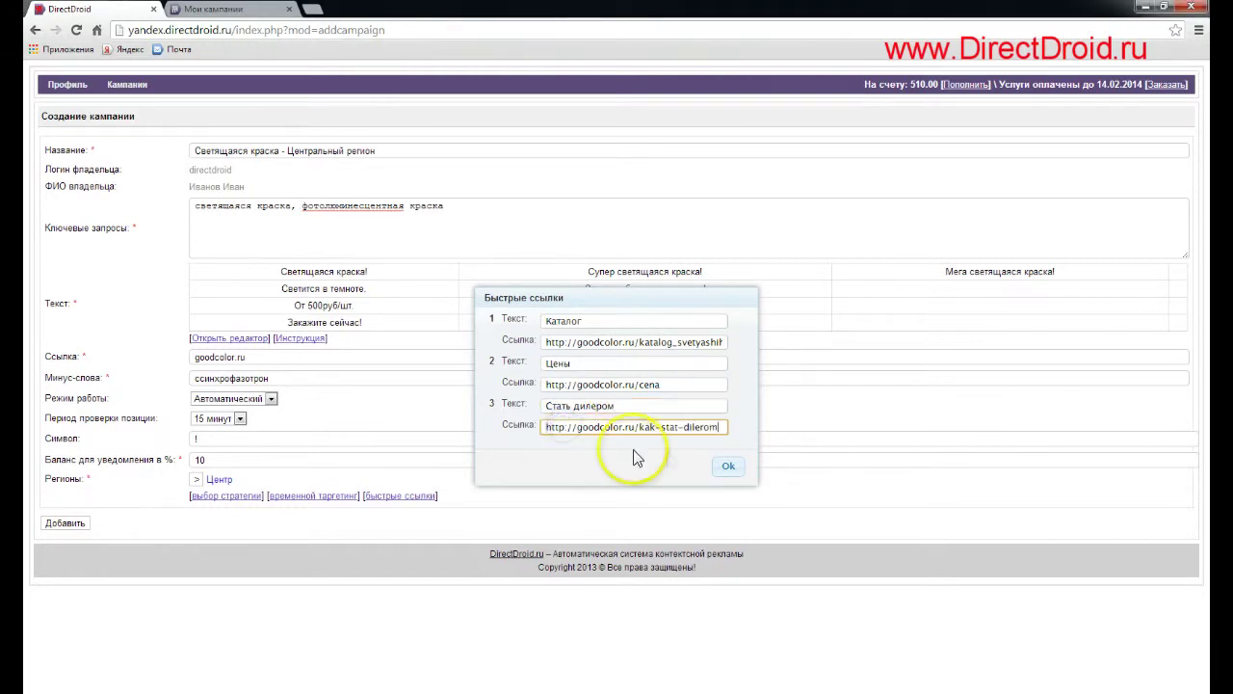
left_click(725, 467)
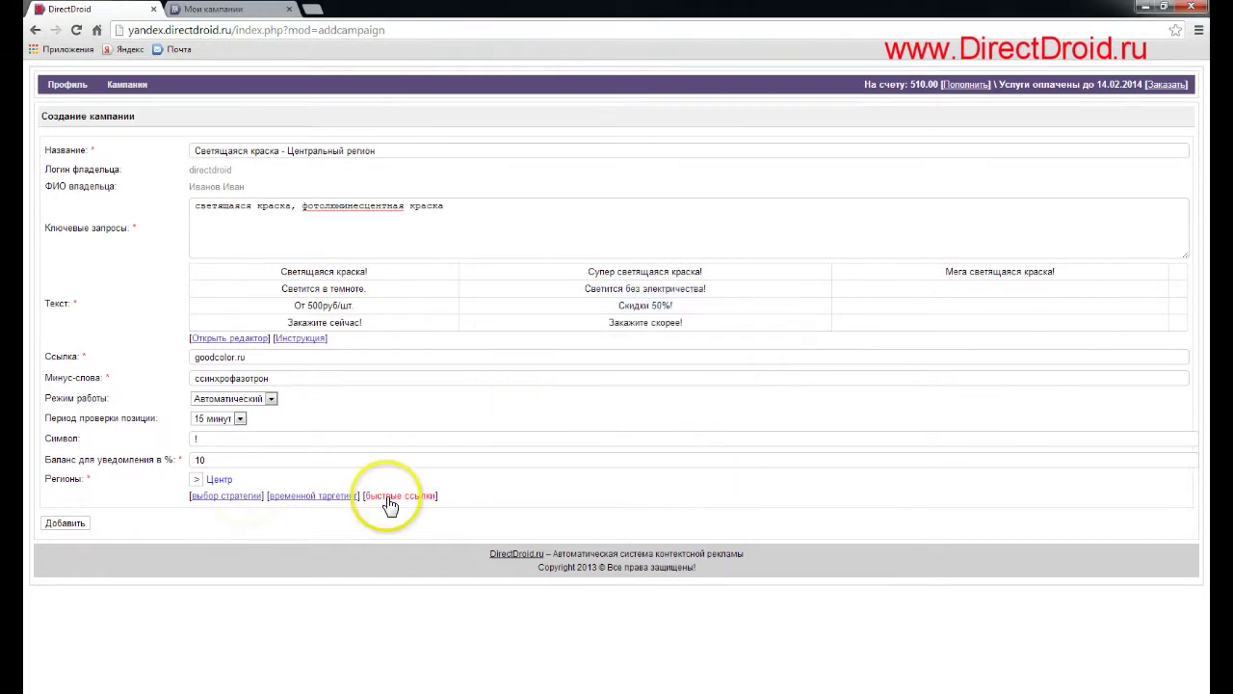
left_click(65, 526)
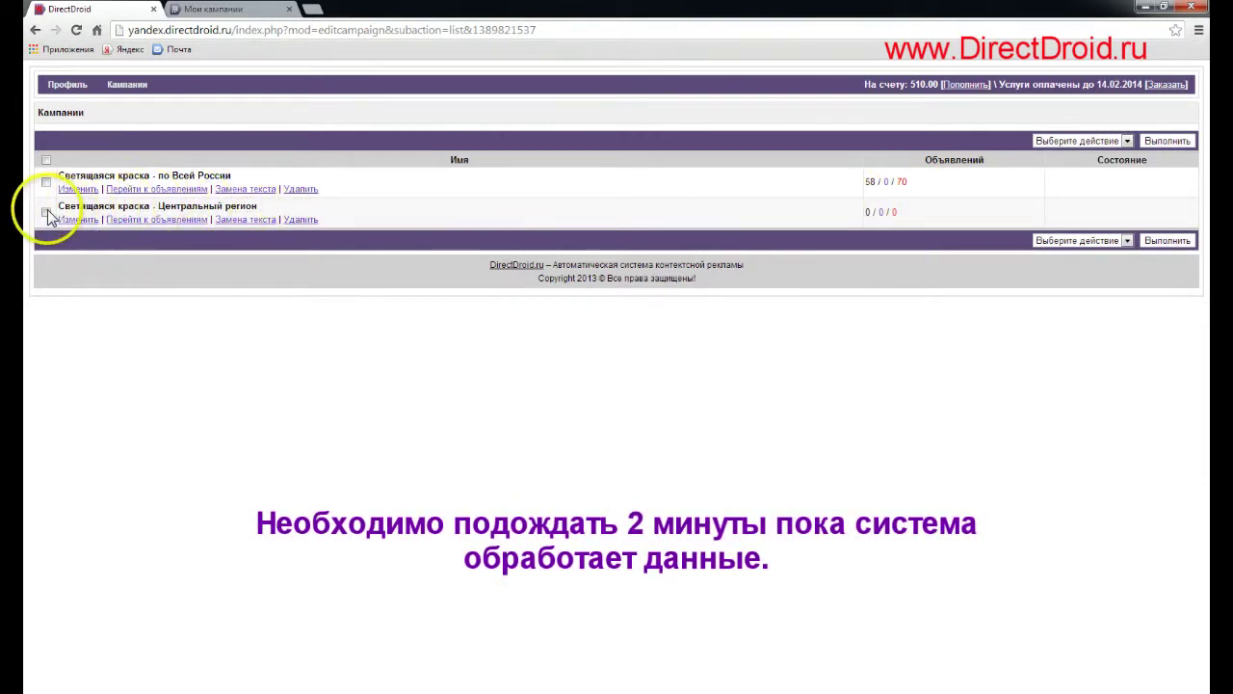
- Reload Yandex Direct and list all campaigns, confirming the Центральный регион draft, then return to DirectDroid
left_click(209, 10)
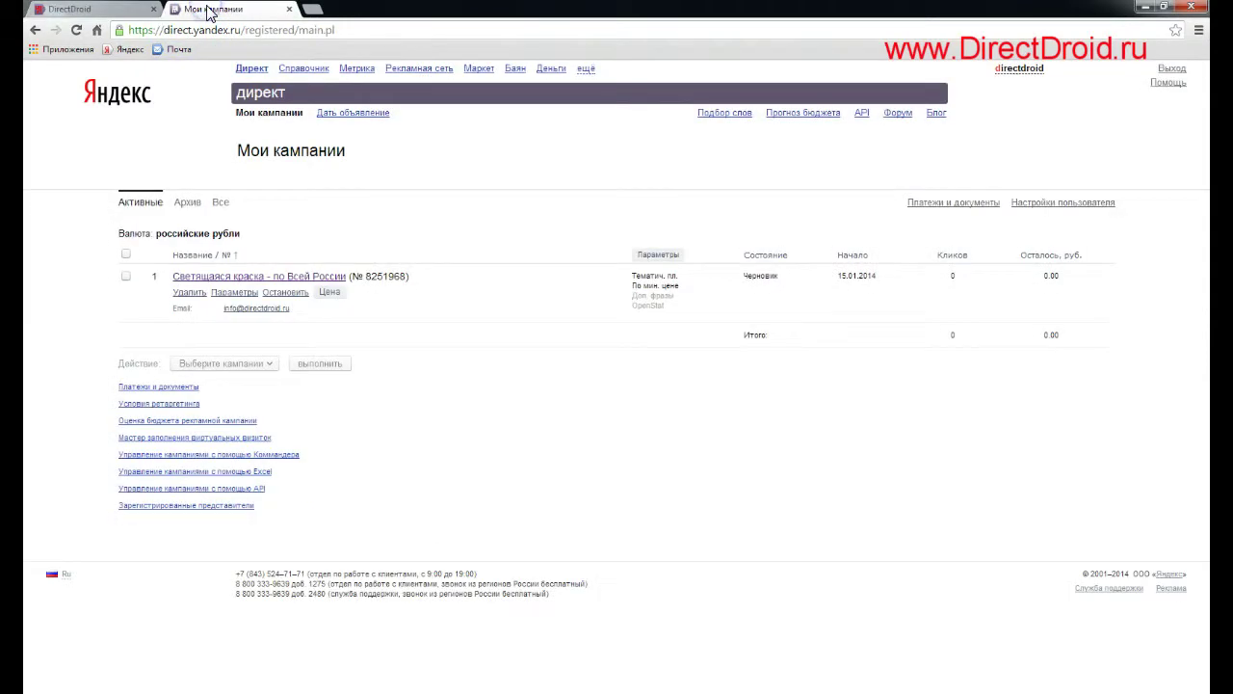
left_click(76, 30)
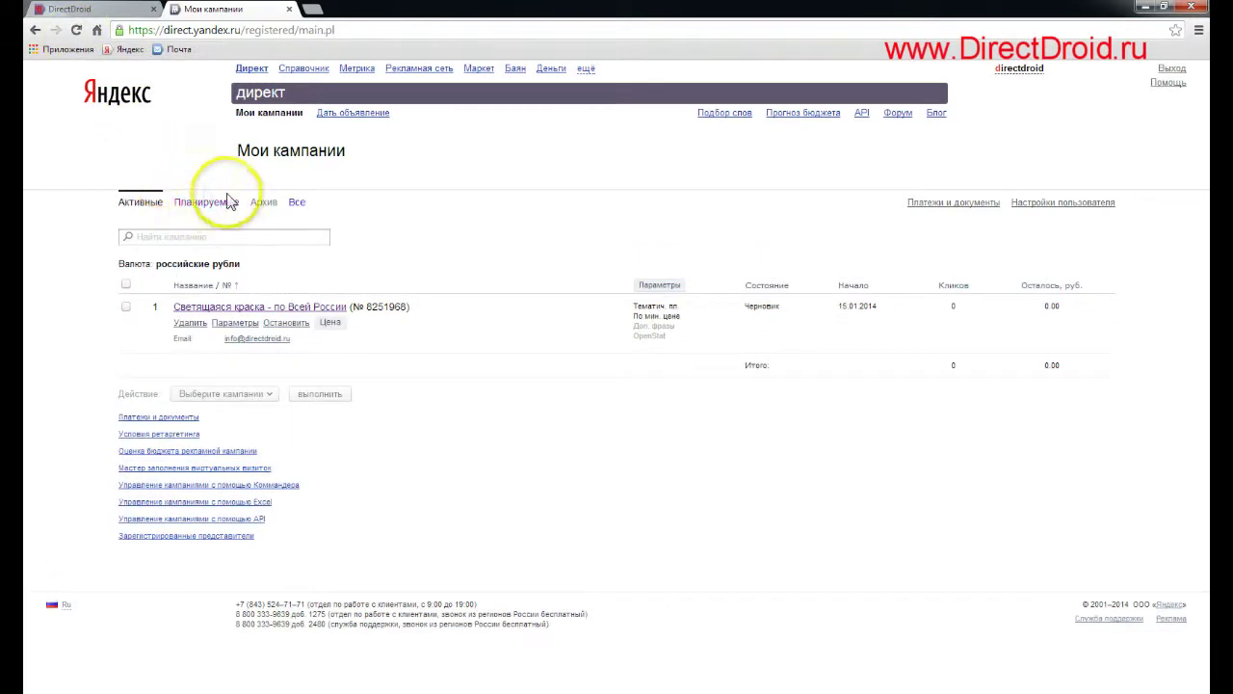
left_click(214, 205)
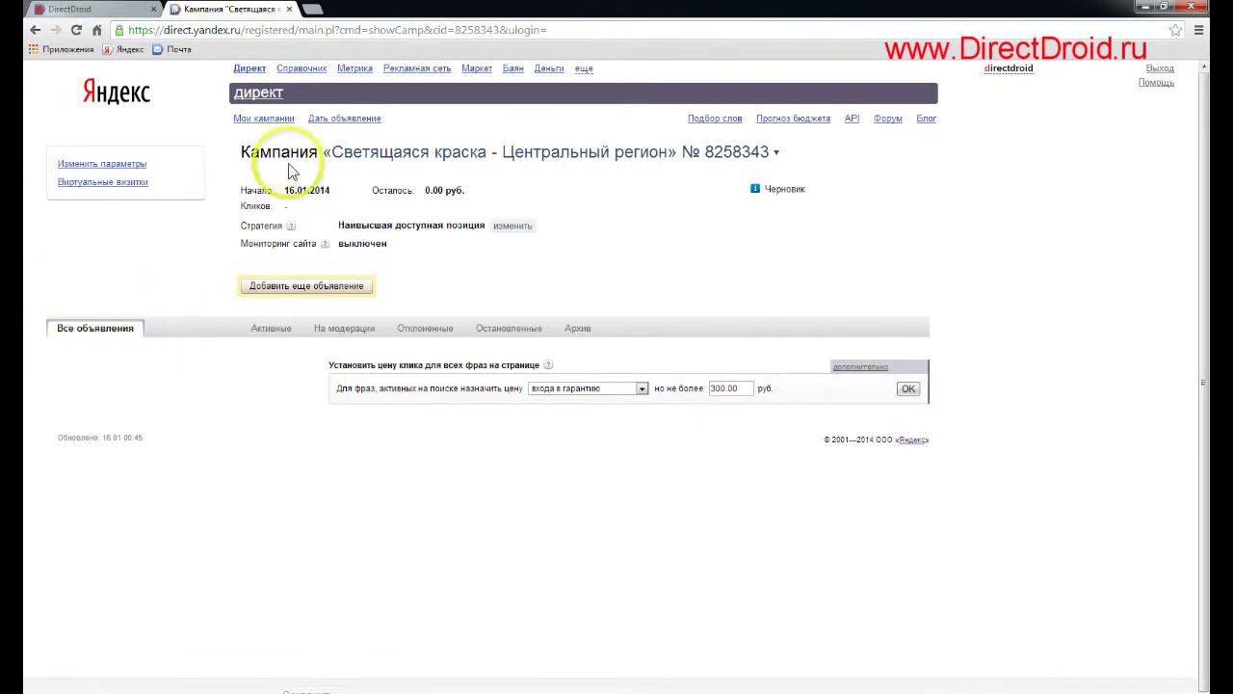
left_click(264, 119)
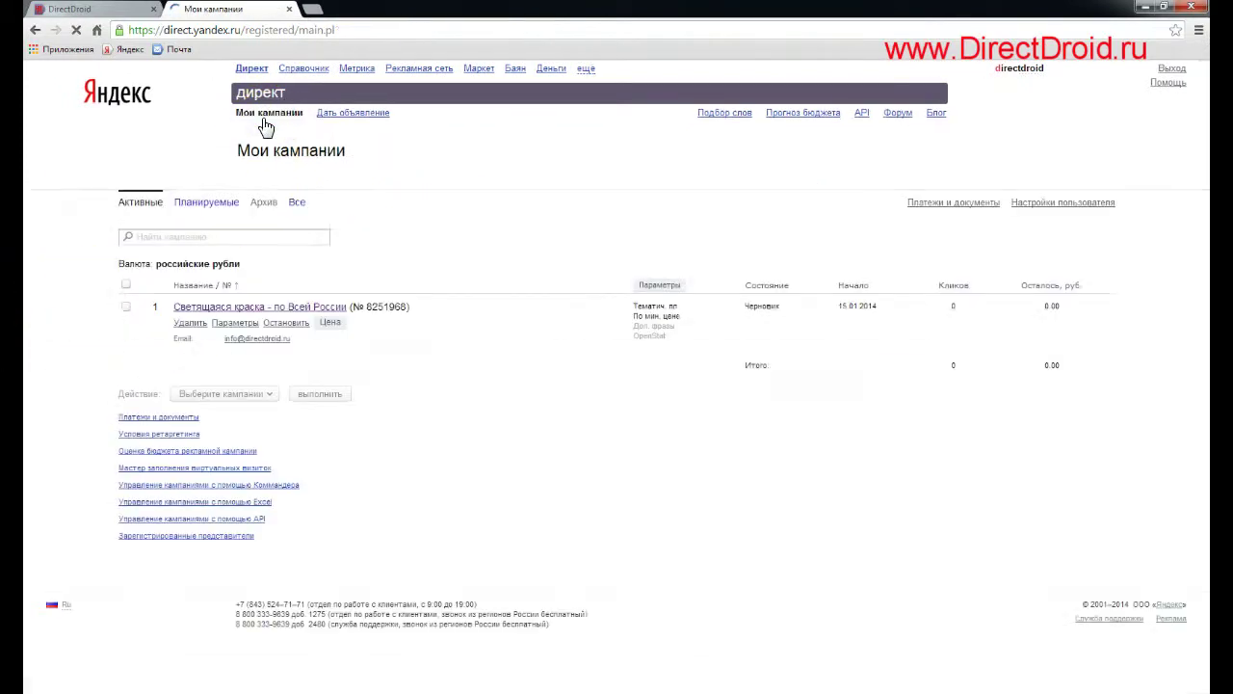
left_click(297, 205)
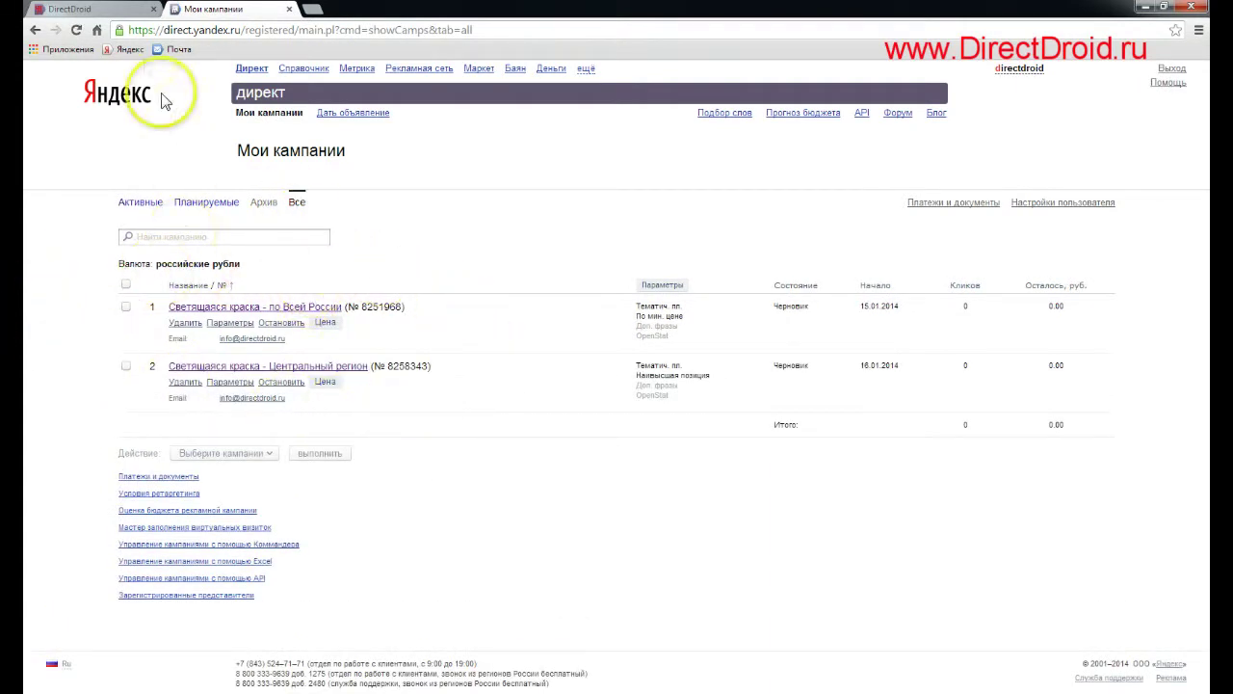
left_click(97, 12)
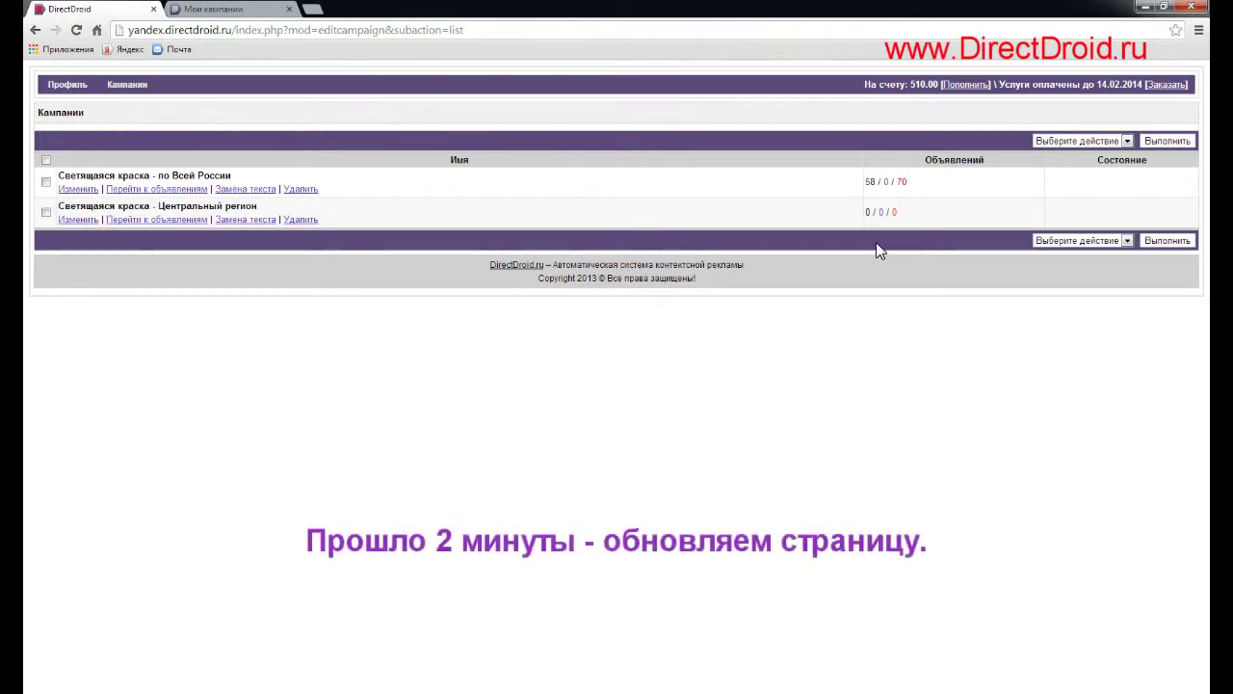
- Reload DirectDroid so Центральный регион counters show 0 / 61 / 51, then return to Yandex Direct
left_click(77, 30)
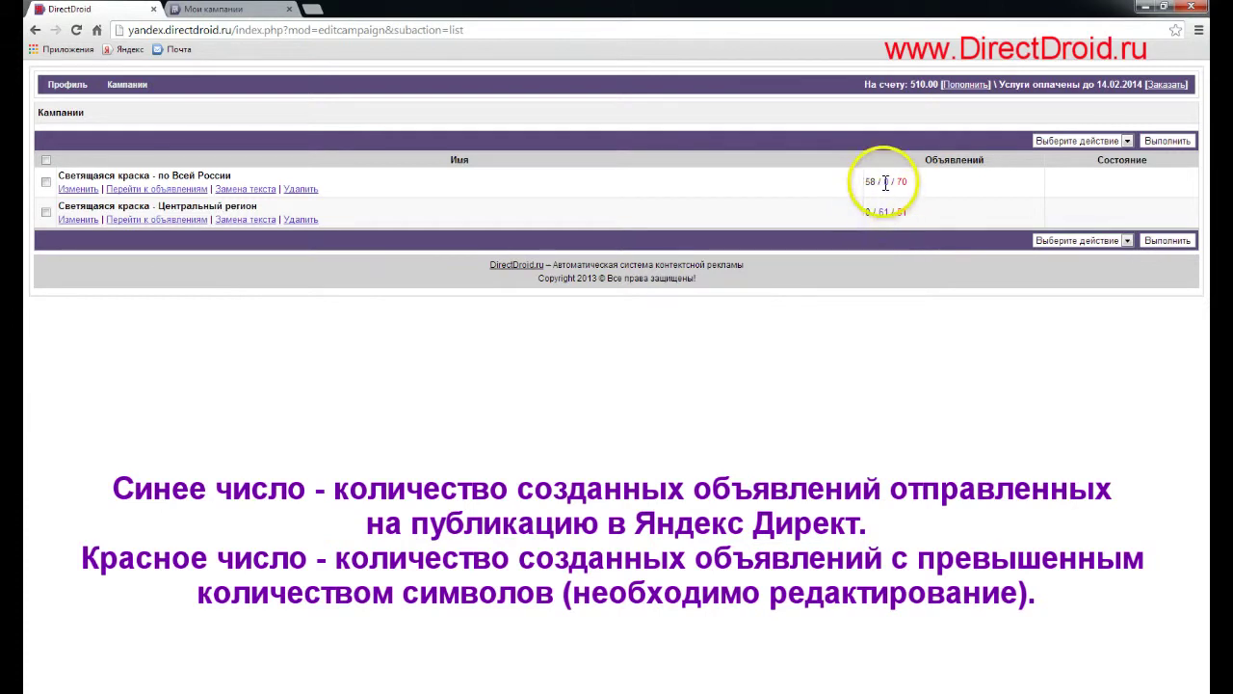
left_click(210, 11)
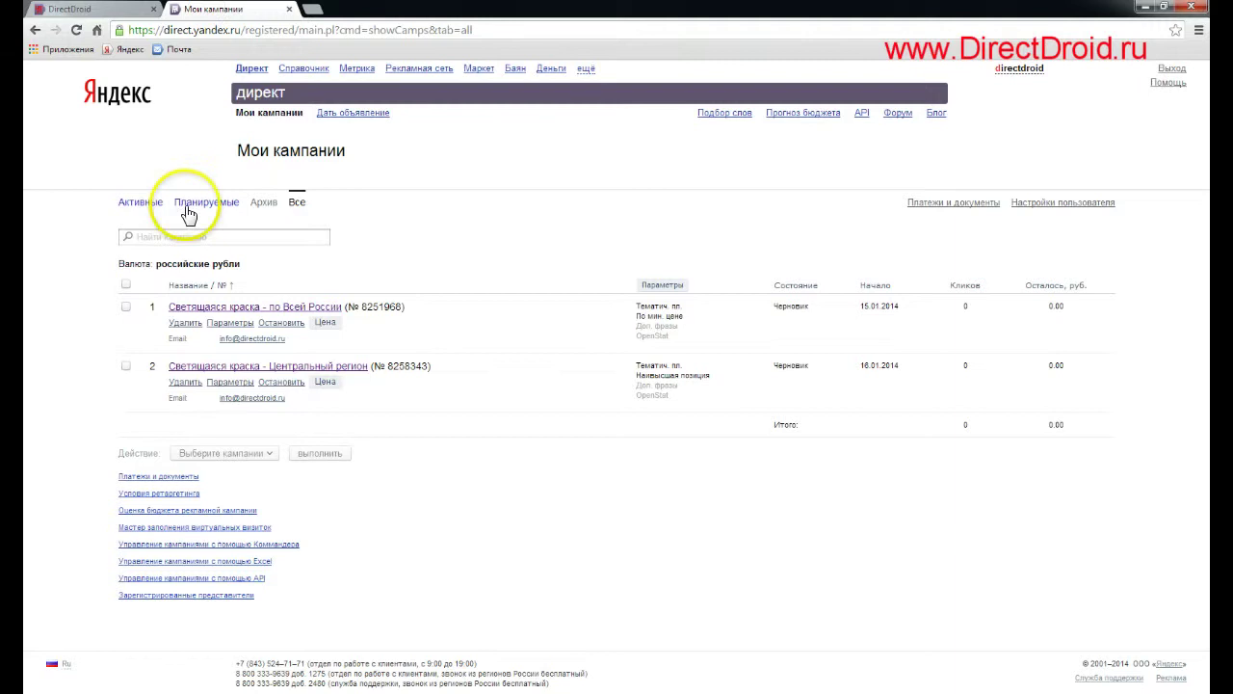
- Filter Yandex Direct campaigns by Активные, Планируемые and Все, confirming Центральный регион is still a draft
left_click(140, 206)
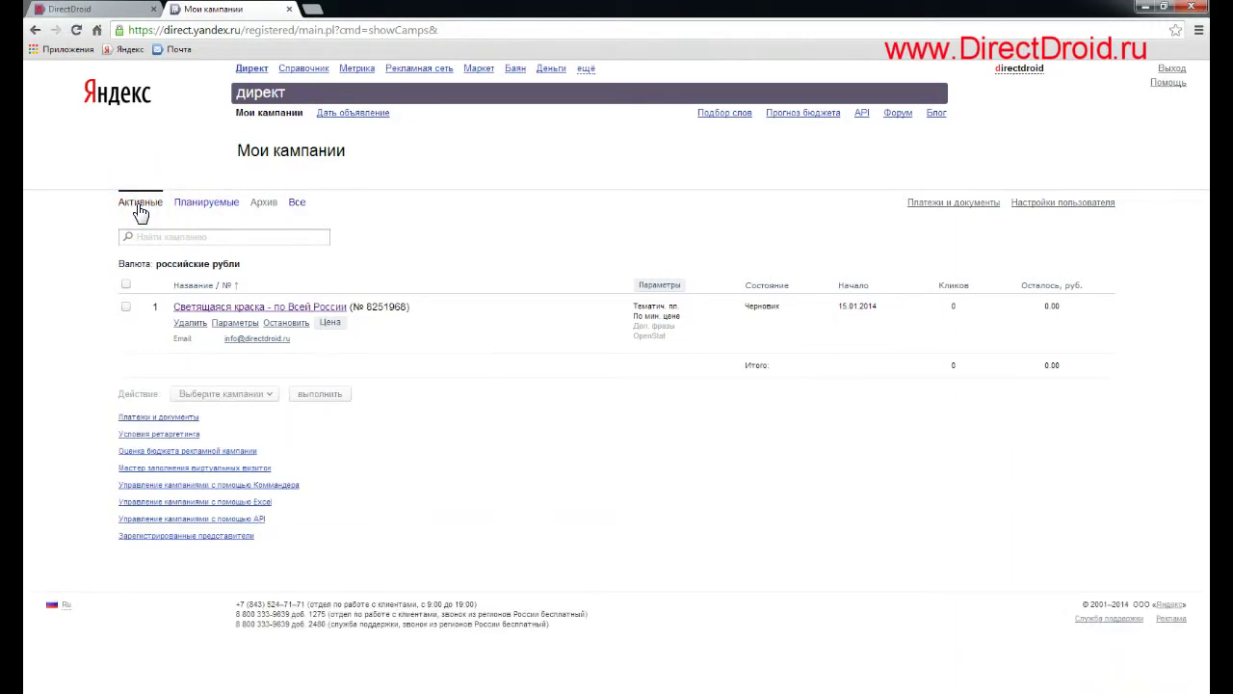
left_click(196, 208)
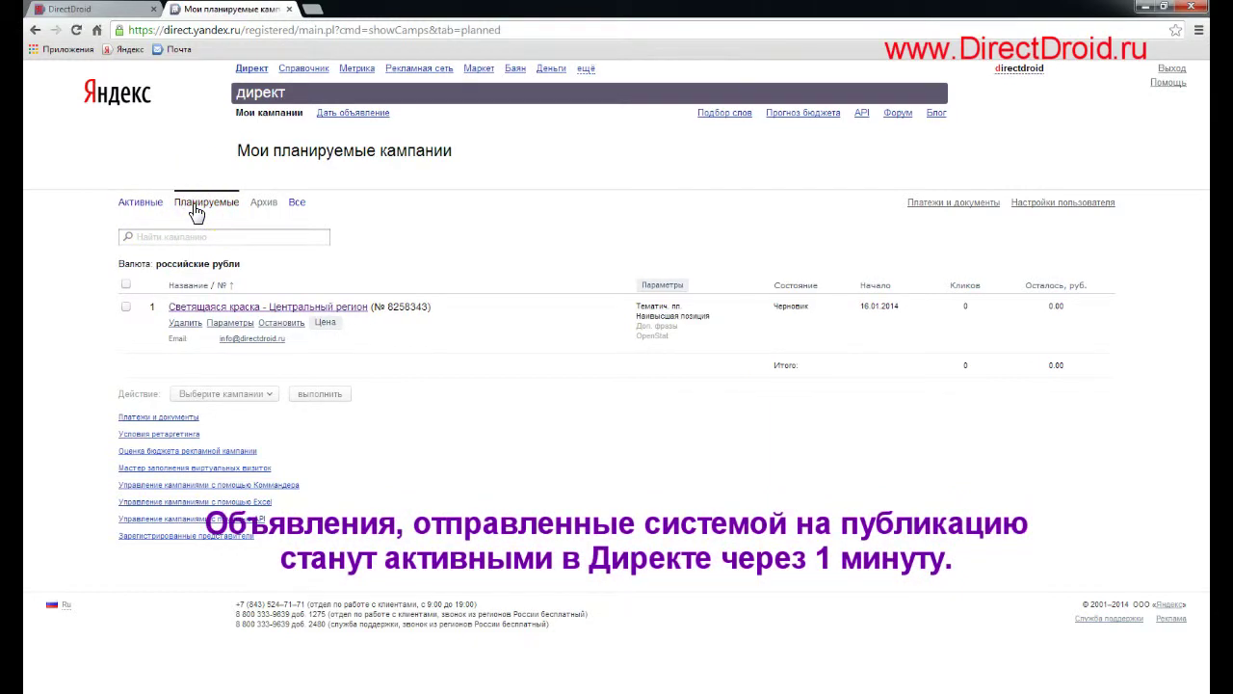
left_click(294, 207)
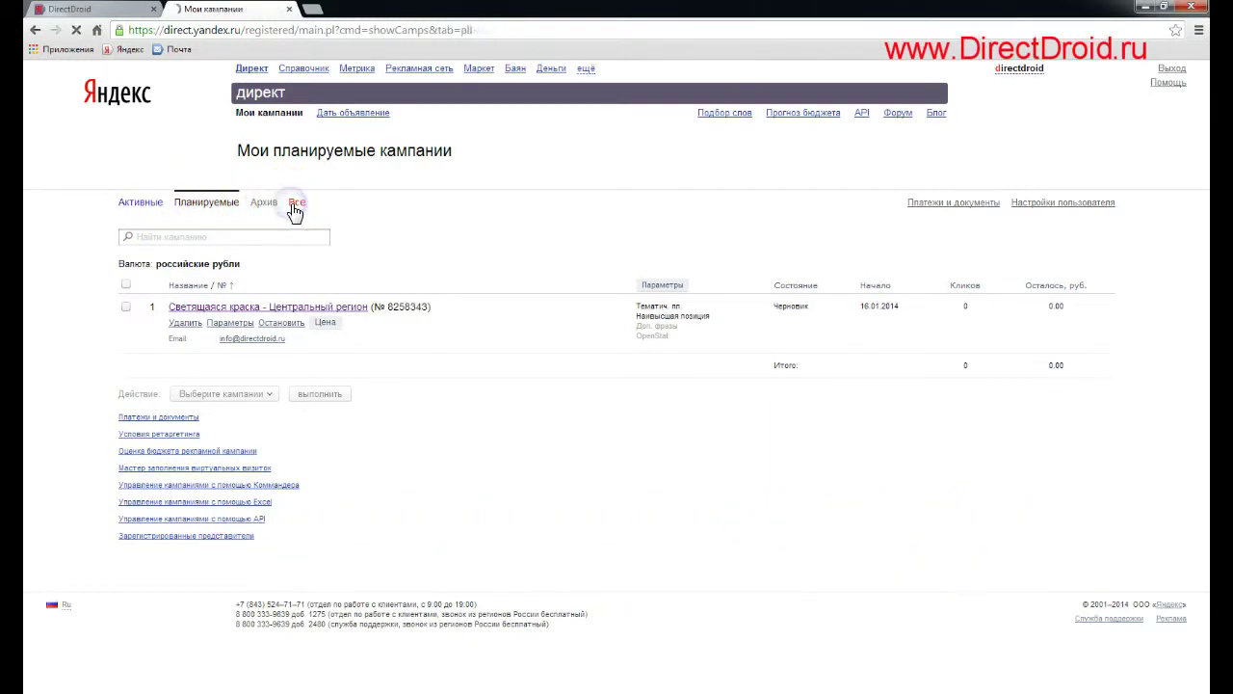
left_click(82, 10)
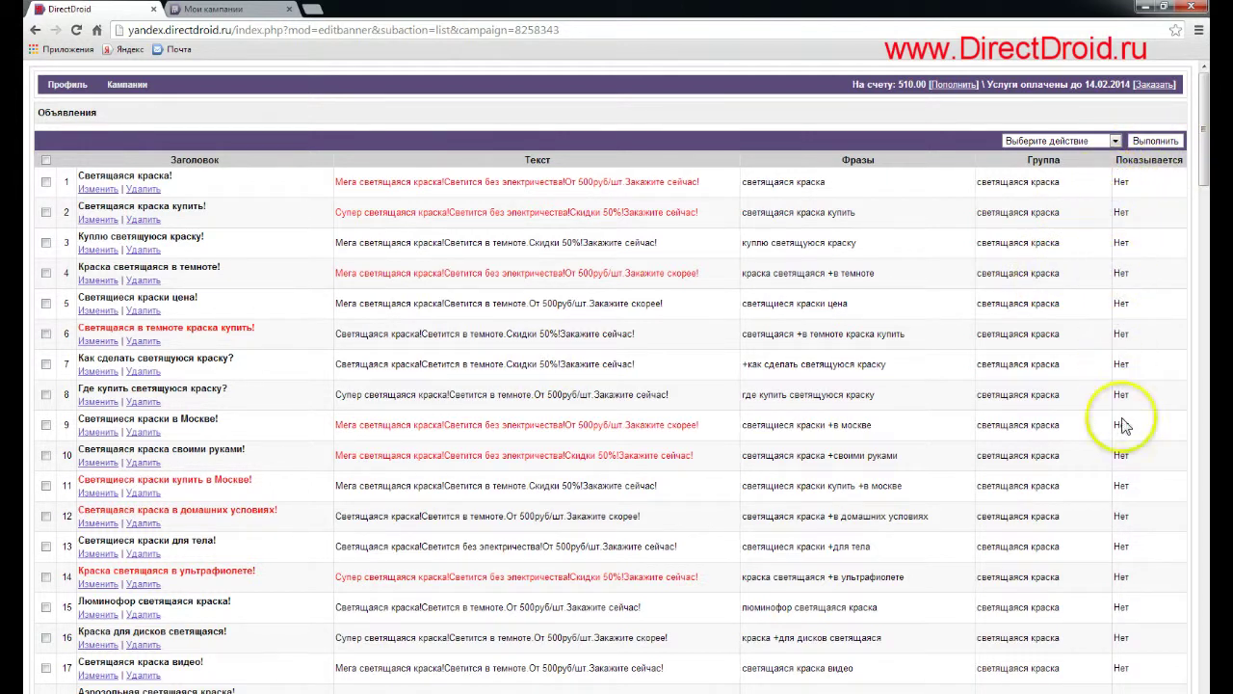
- Scroll through the 112 generated ads in DirectDroid
scroll(1092, 448, "down", 4)
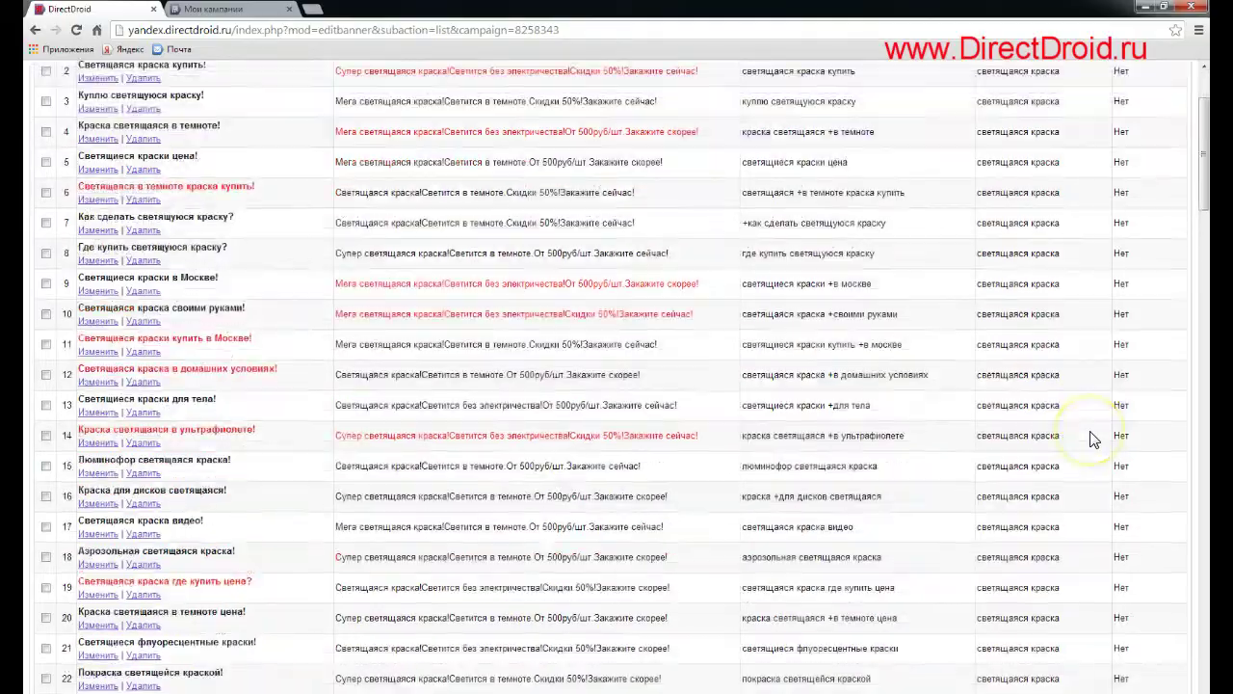
scroll(1092, 440, "down", 12)
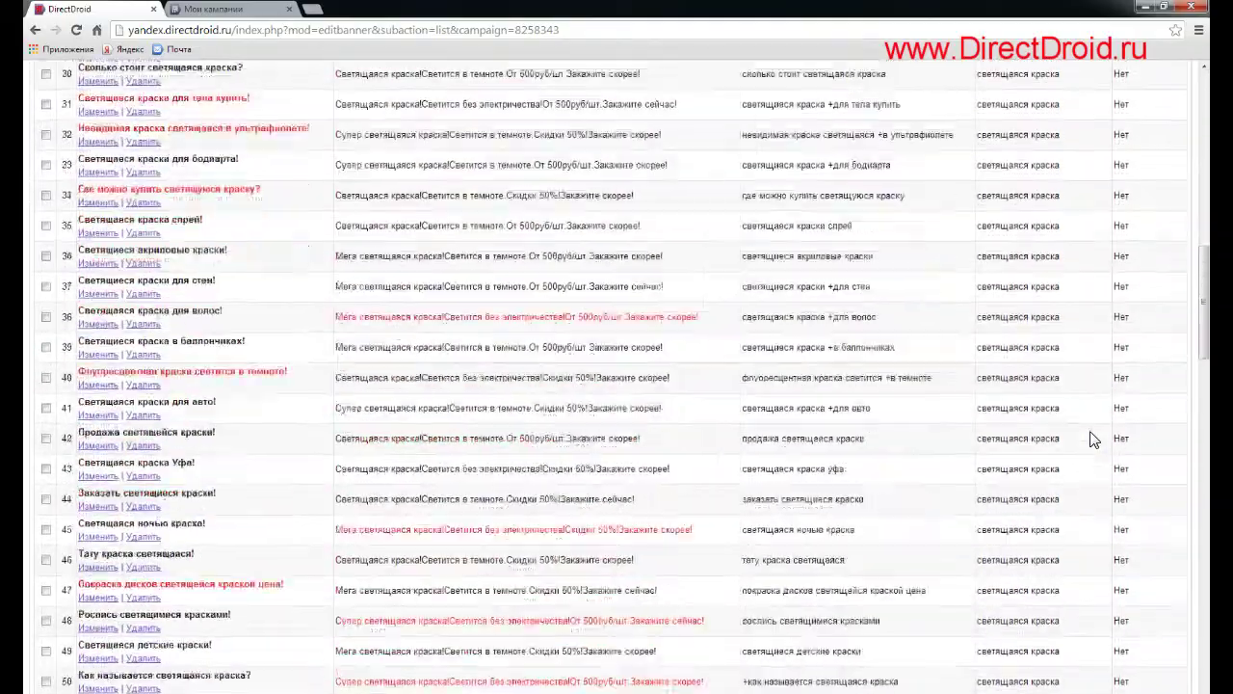
scroll(1095, 441, "down", 14)
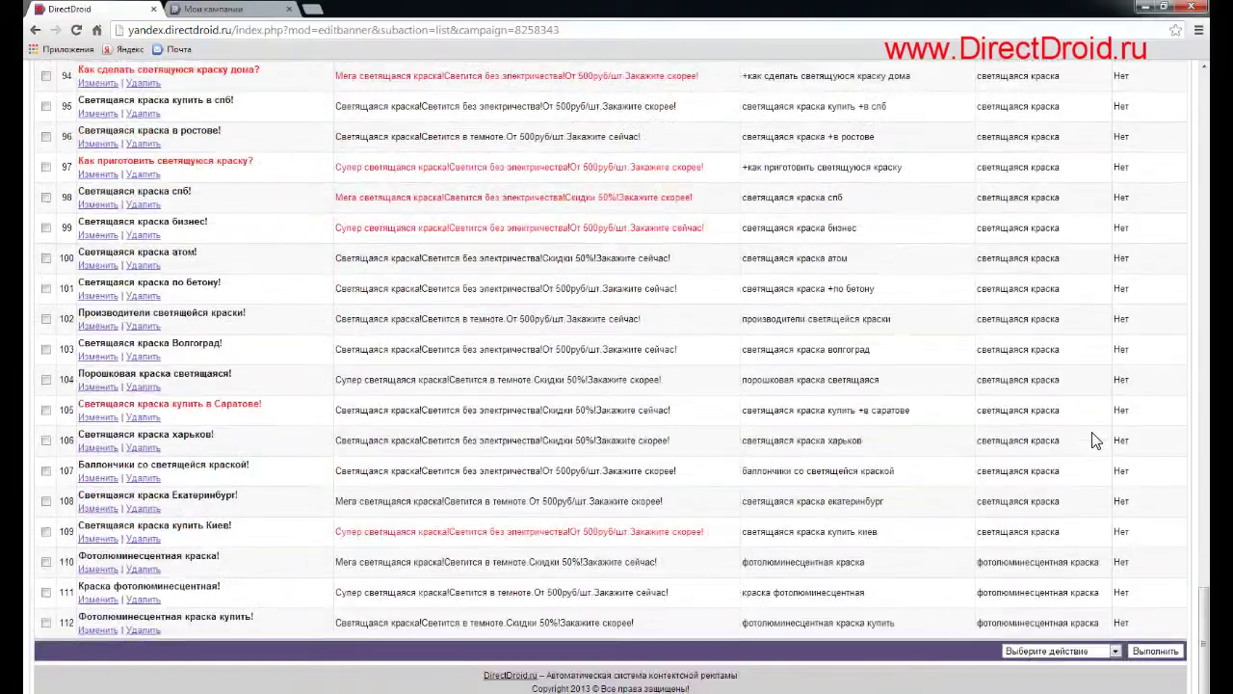
scroll(1095, 440, "up", 13)
scroll(1095, 440, "up", 15)
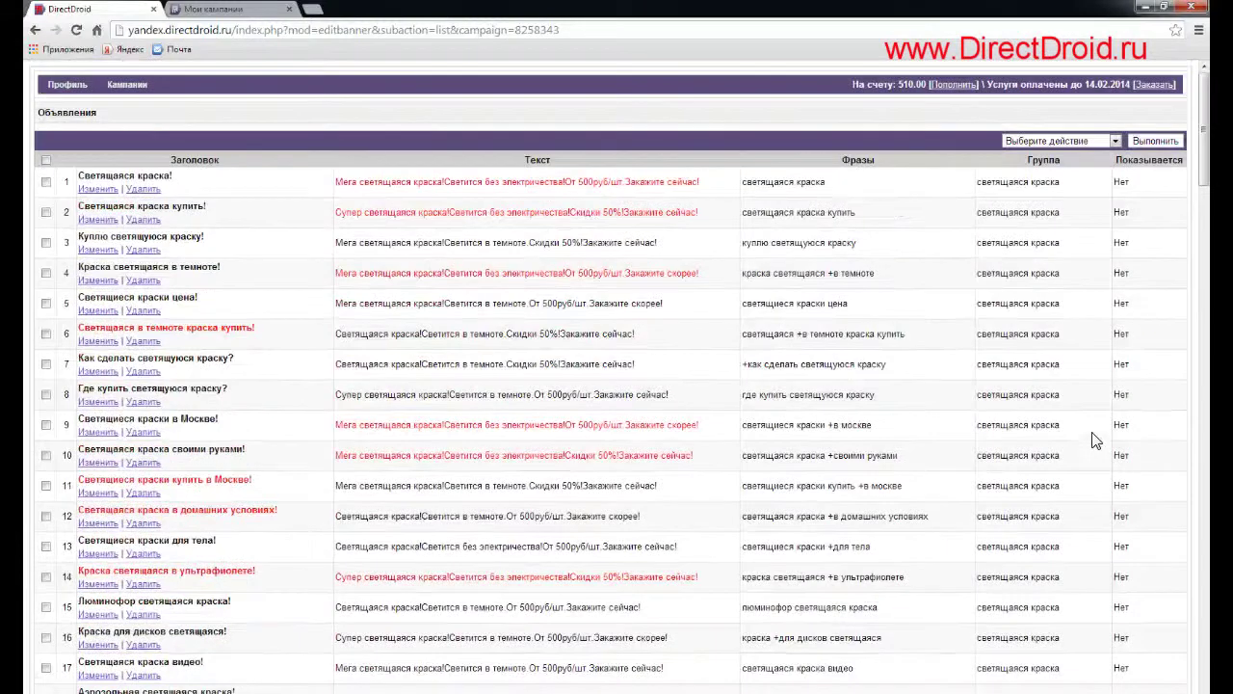
- Refresh the DirectDroid campaigns list to update Центральный регион's ad counters
mouse_move(126, 84)
left_click(126, 136)
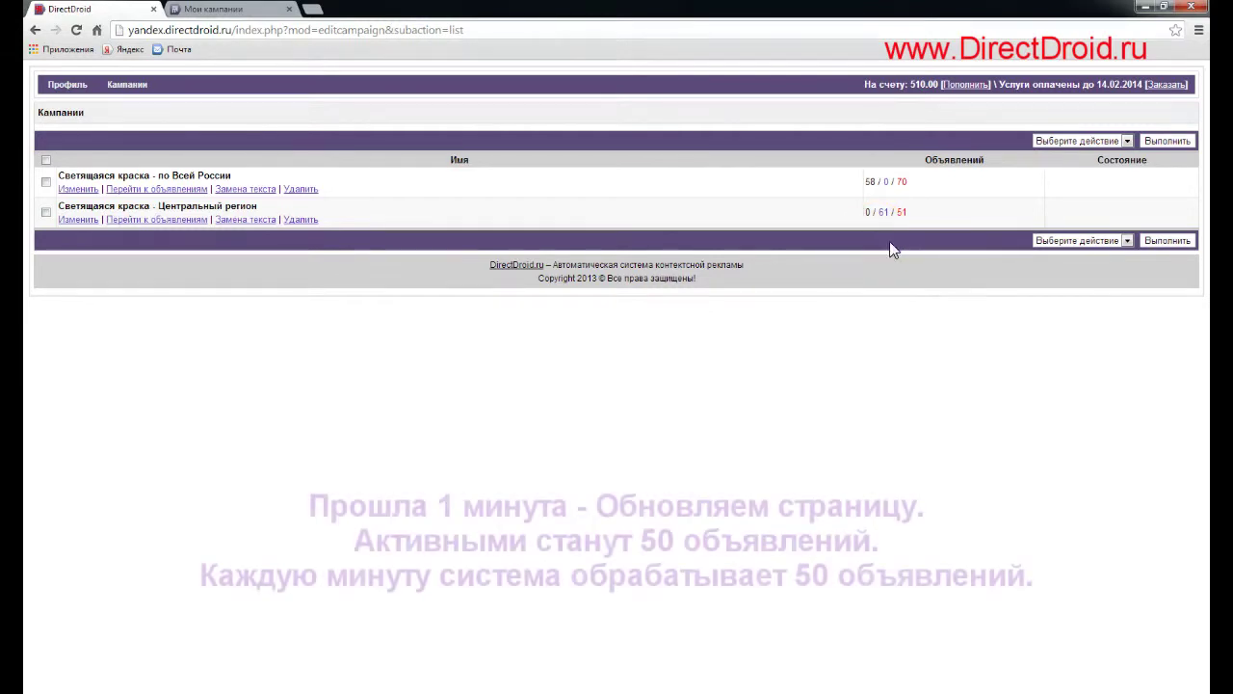
left_click(77, 30)
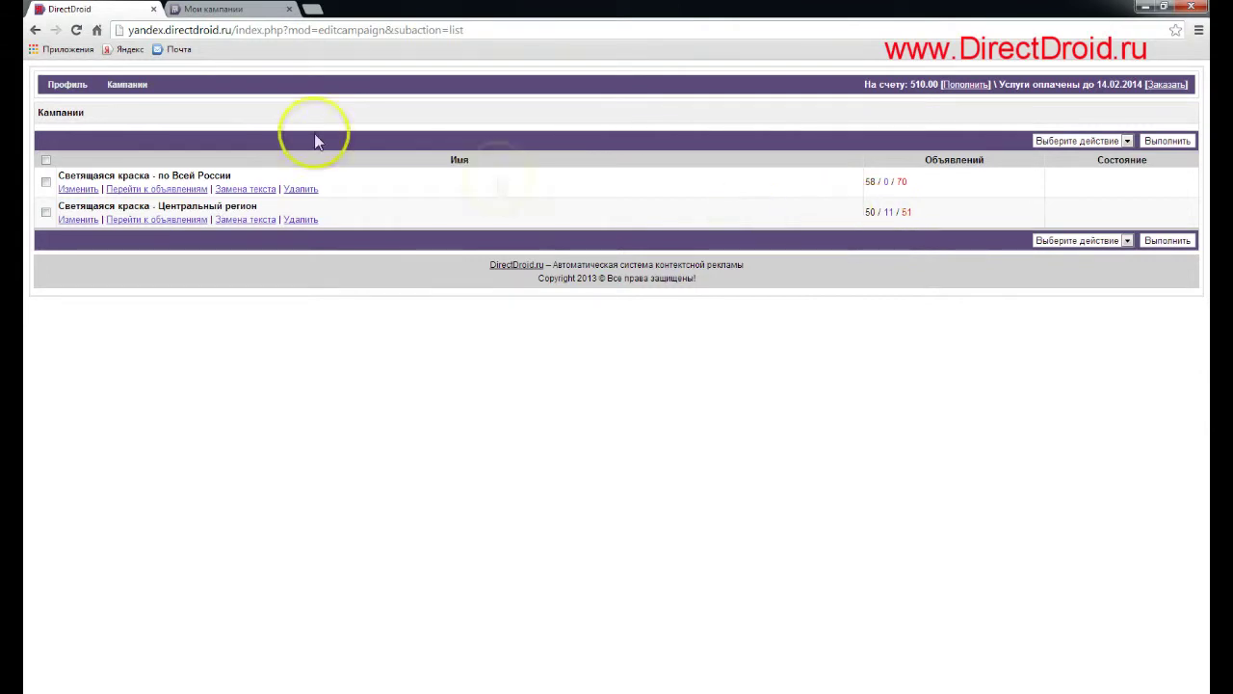
left_click(210, 9)
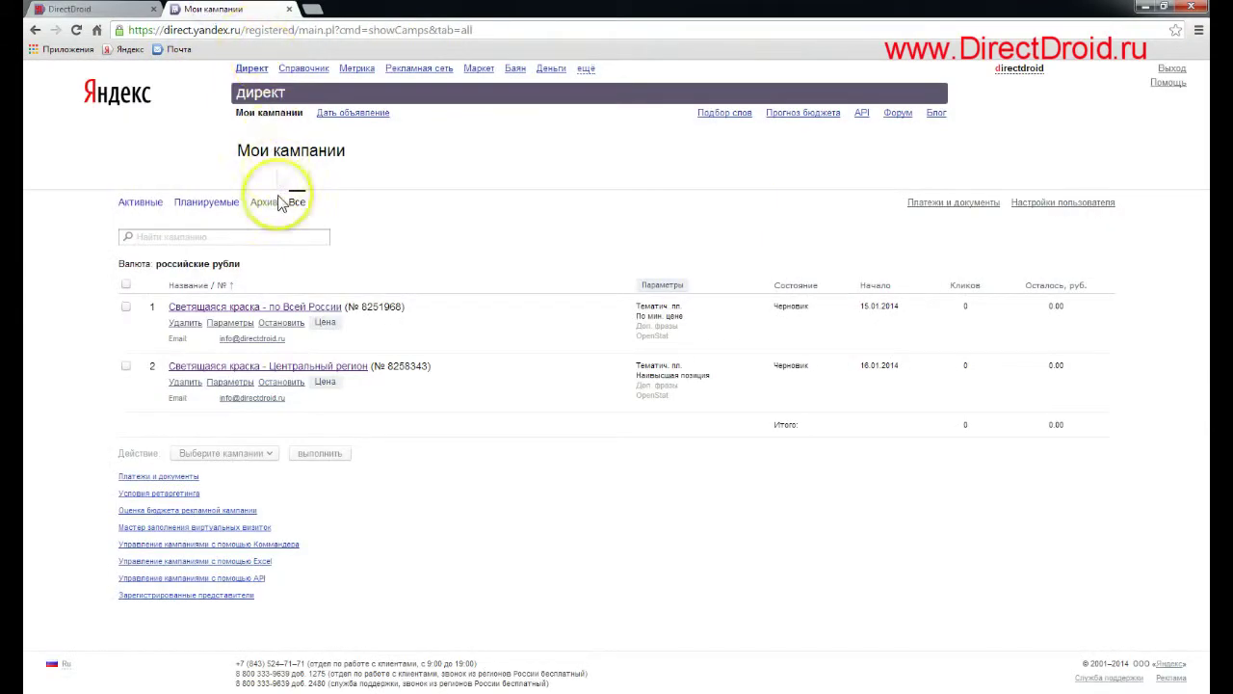